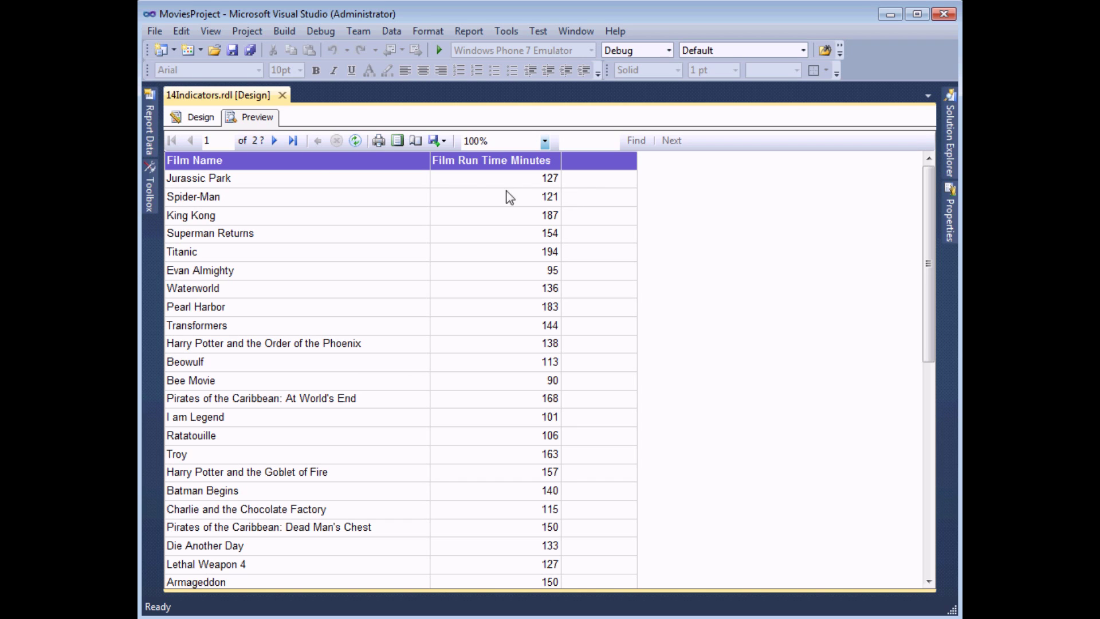
Drag an Indicator from the Toolbox into the third detail cell of the film table
click(194, 121)
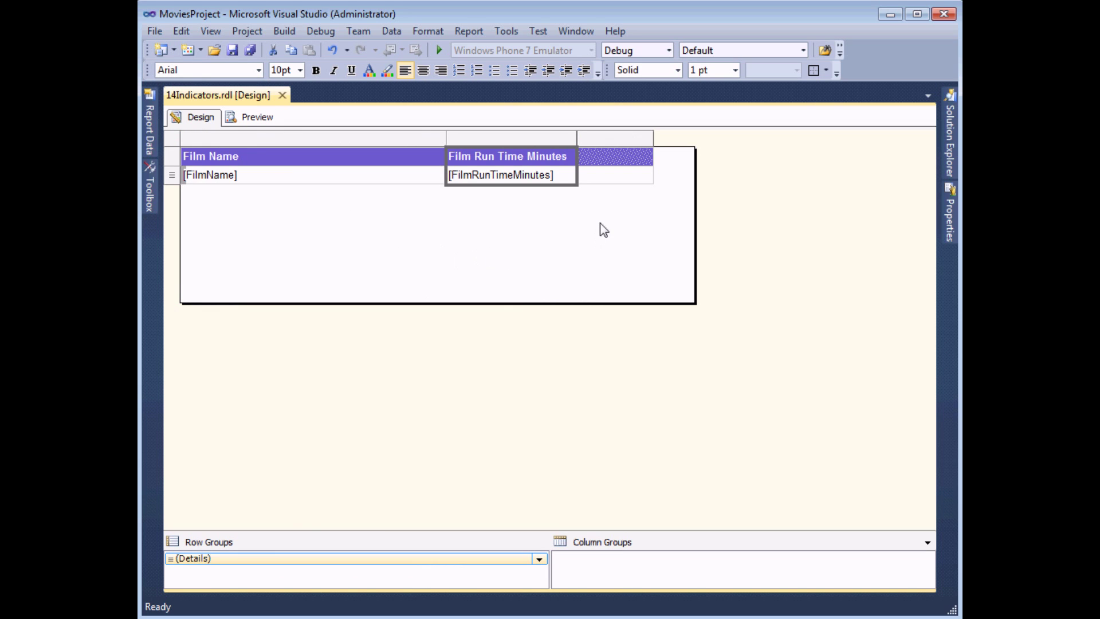
click(152, 192)
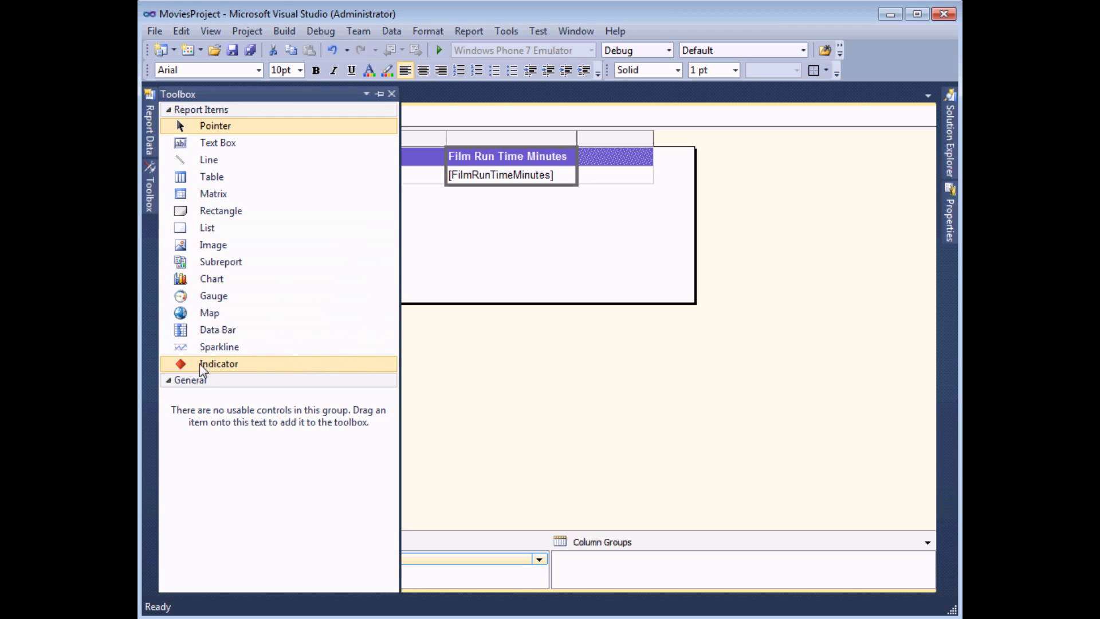
drag(218, 363, 598, 181)
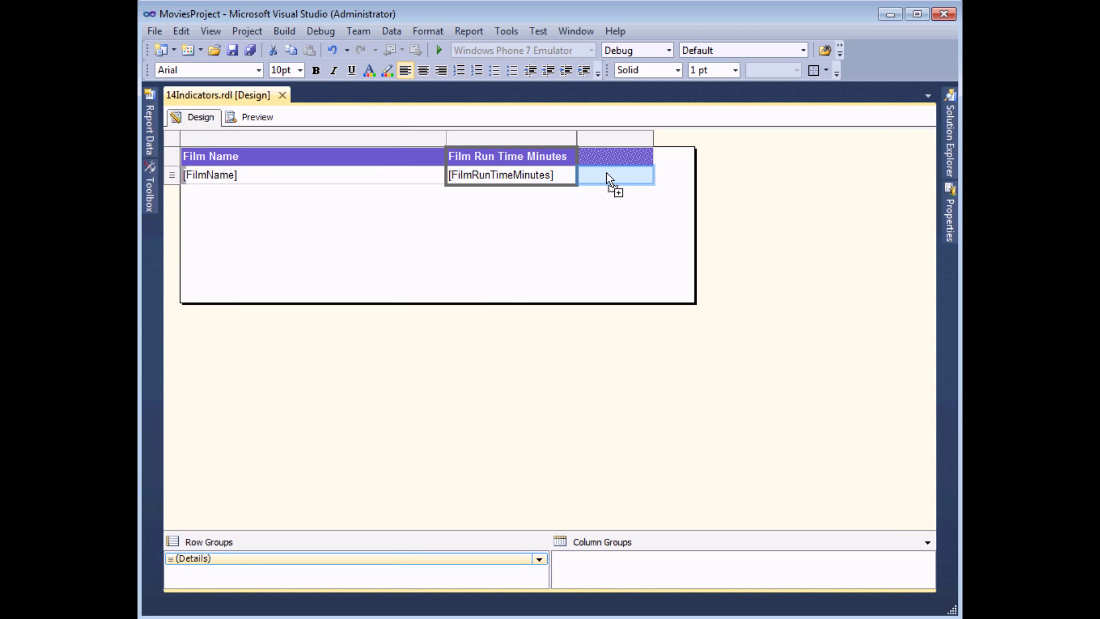
drag(607, 174, 606, 174)
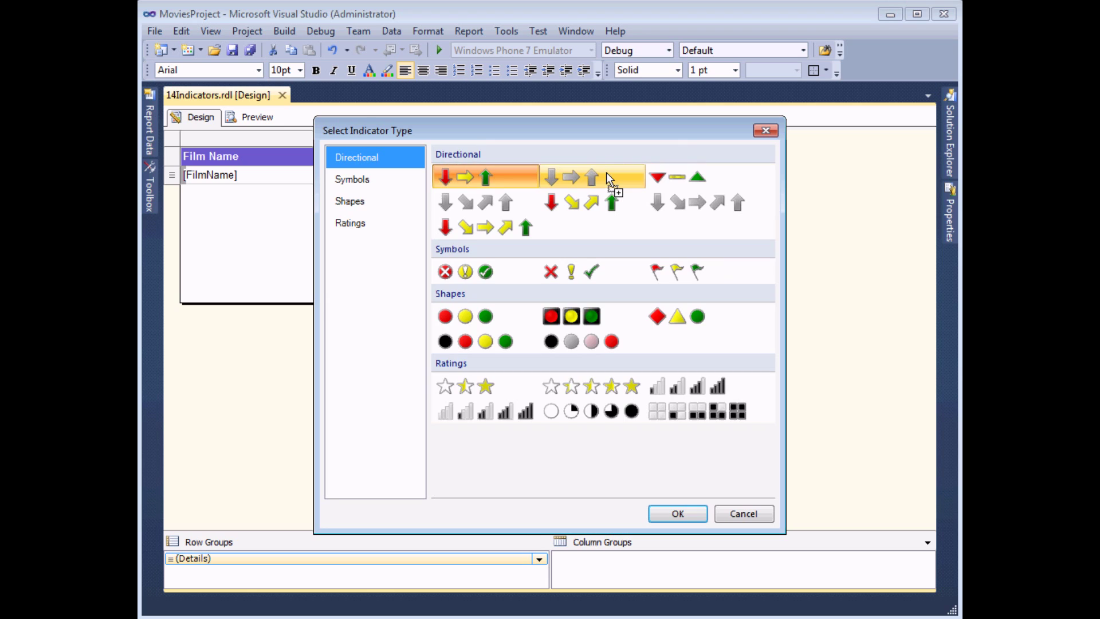
Choose the 3 Traffic Lights (Unrimmed) indicator set for the new indicator
click(490, 323)
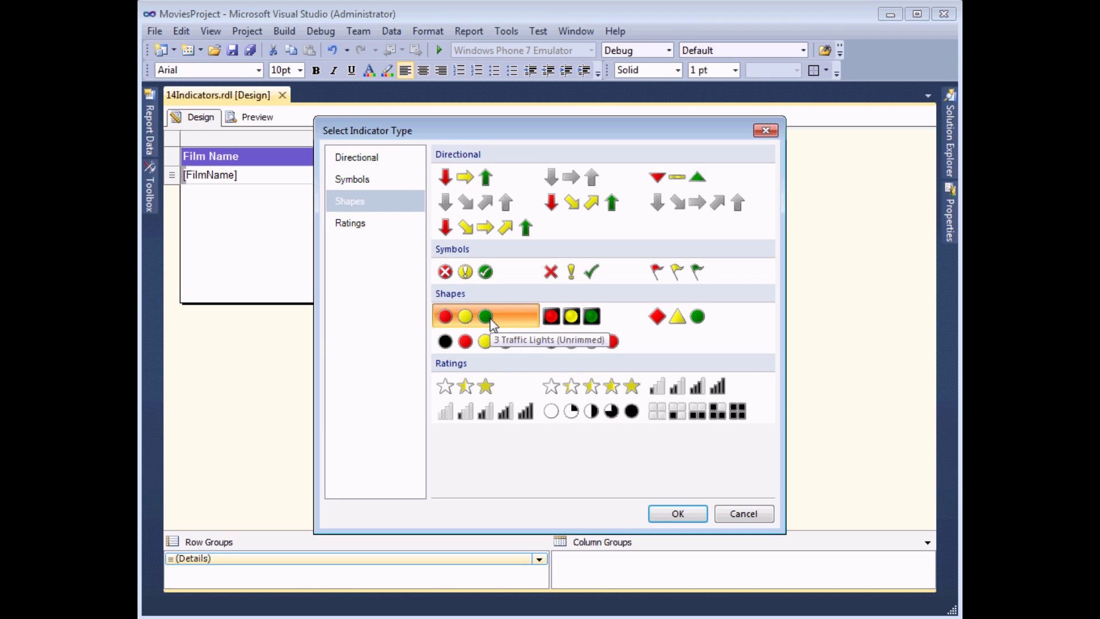
click(679, 514)
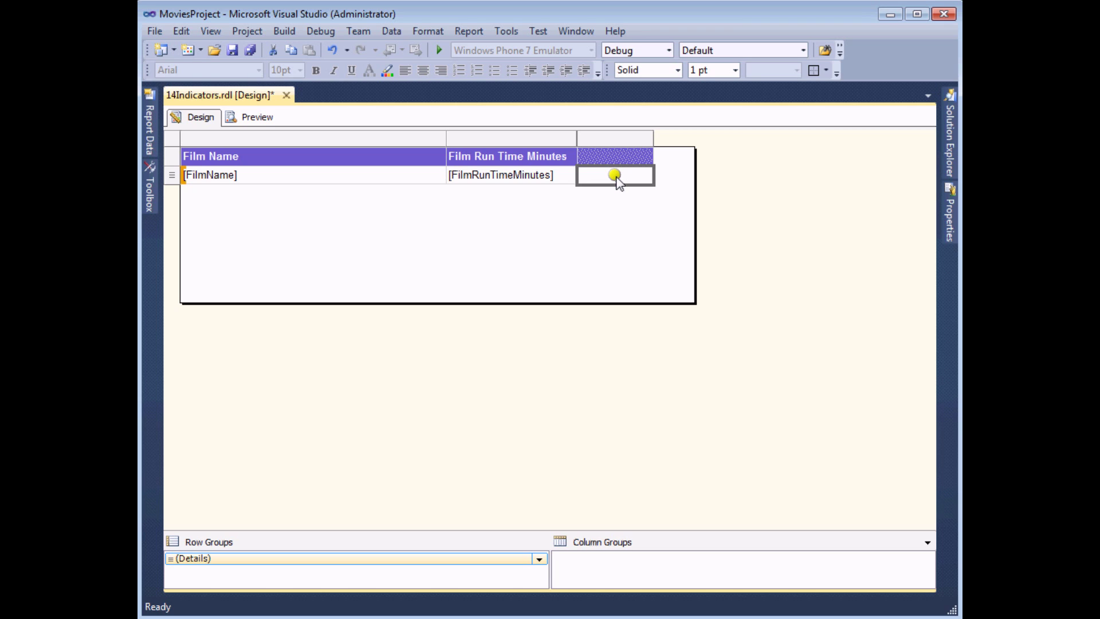
Base the indicator's value on FilmRunTimeMinutes and preview the resulting traffic lights
double_click(617, 181)
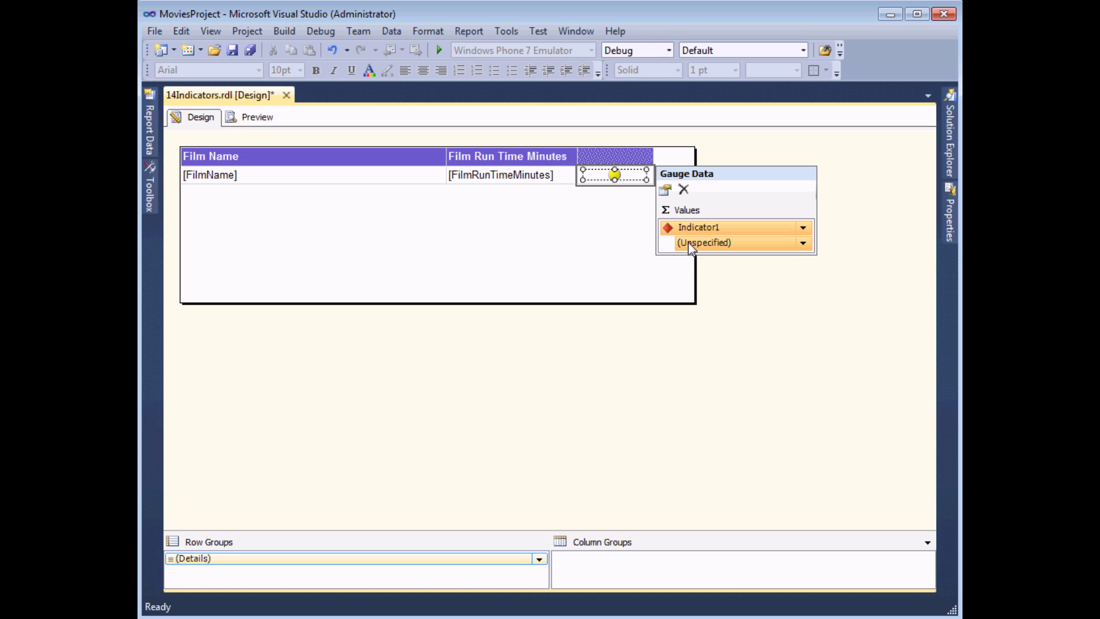
click(803, 244)
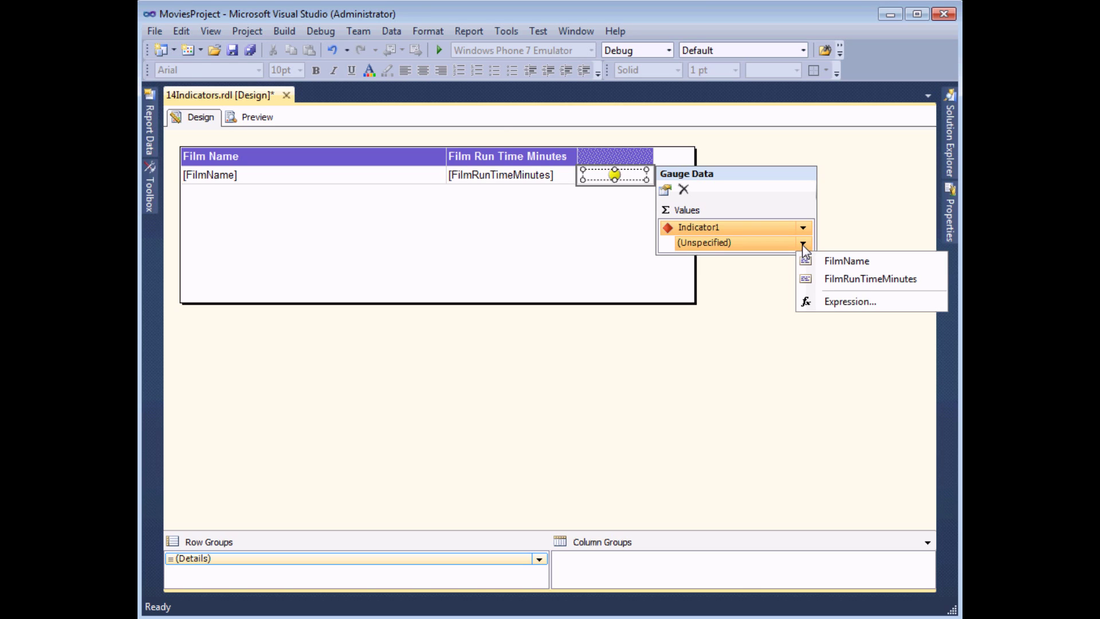
click(821, 280)
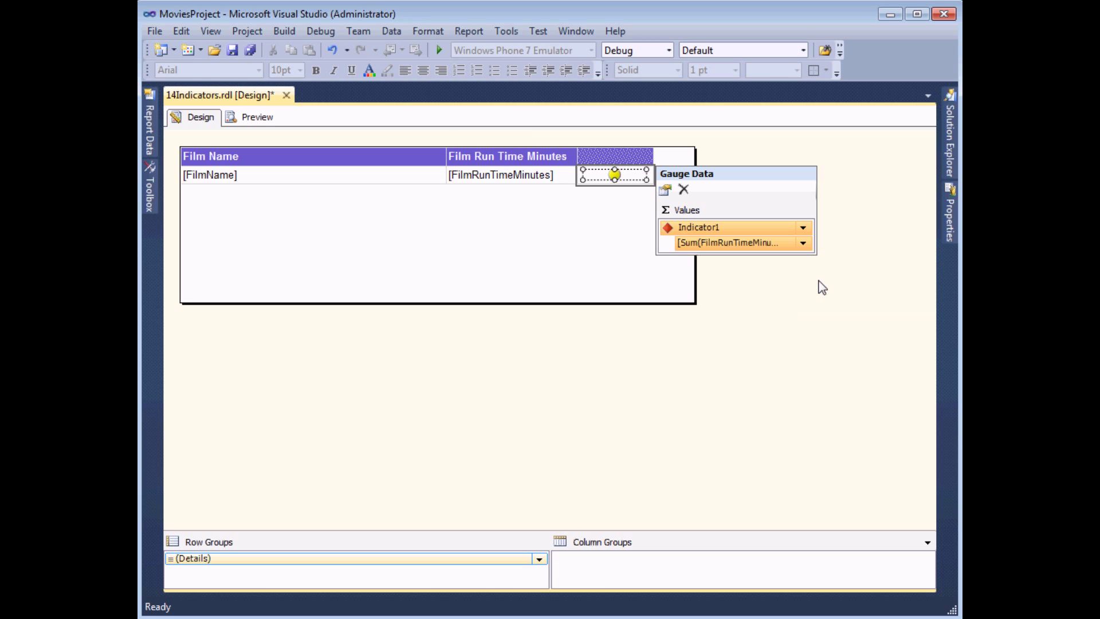
click(256, 117)
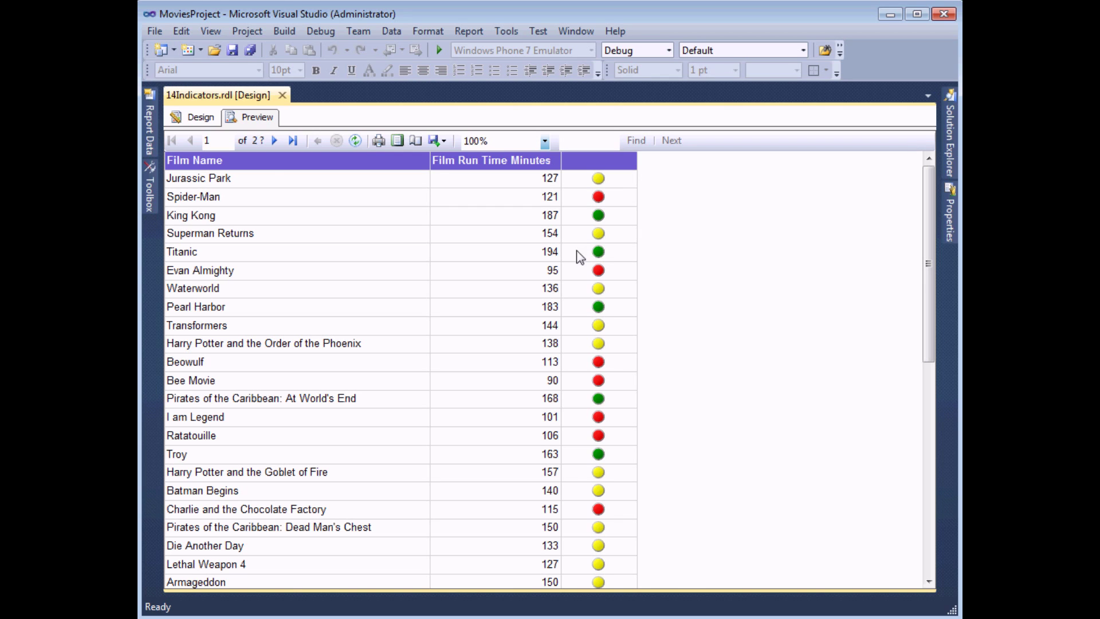
click(213, 125)
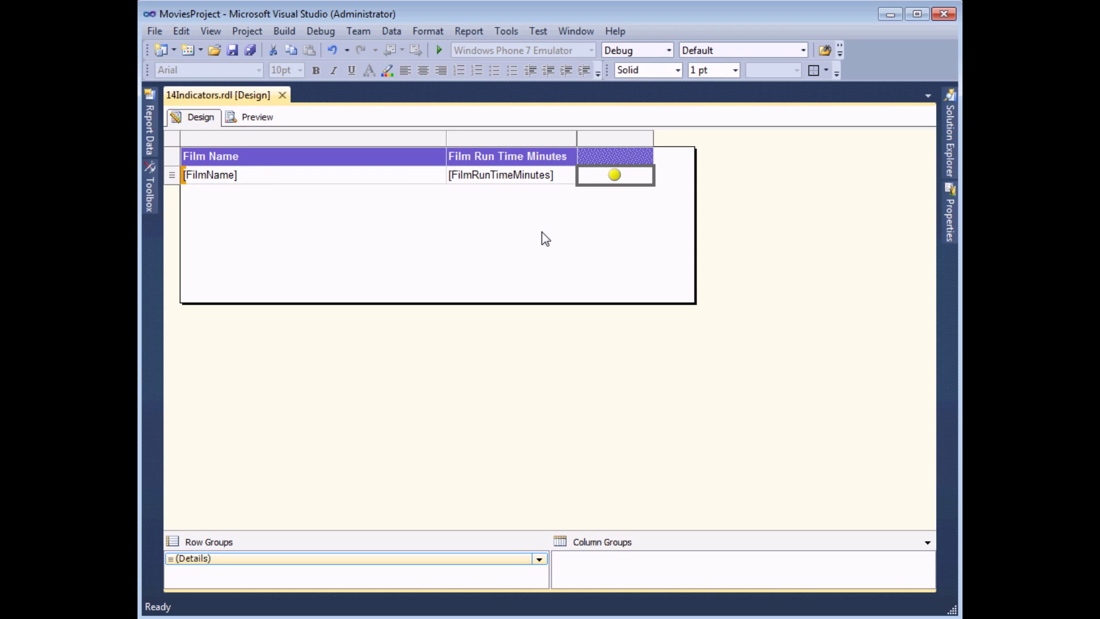
Open the indicator's Value and States page showing the Percentage red, yellow and green ranges
right_click(615, 180)
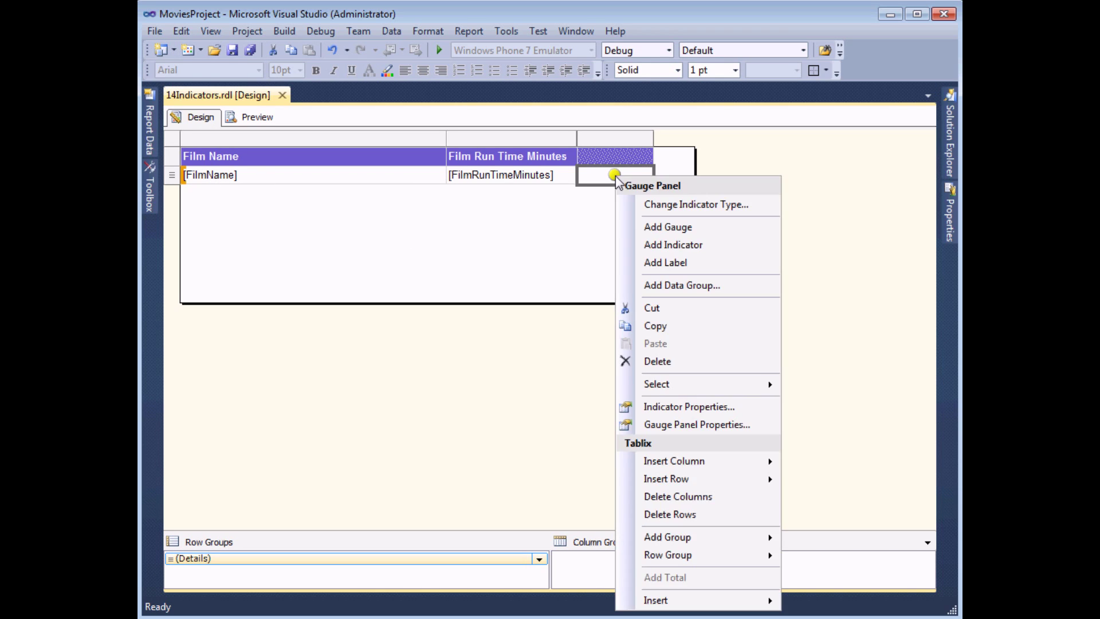
click(639, 412)
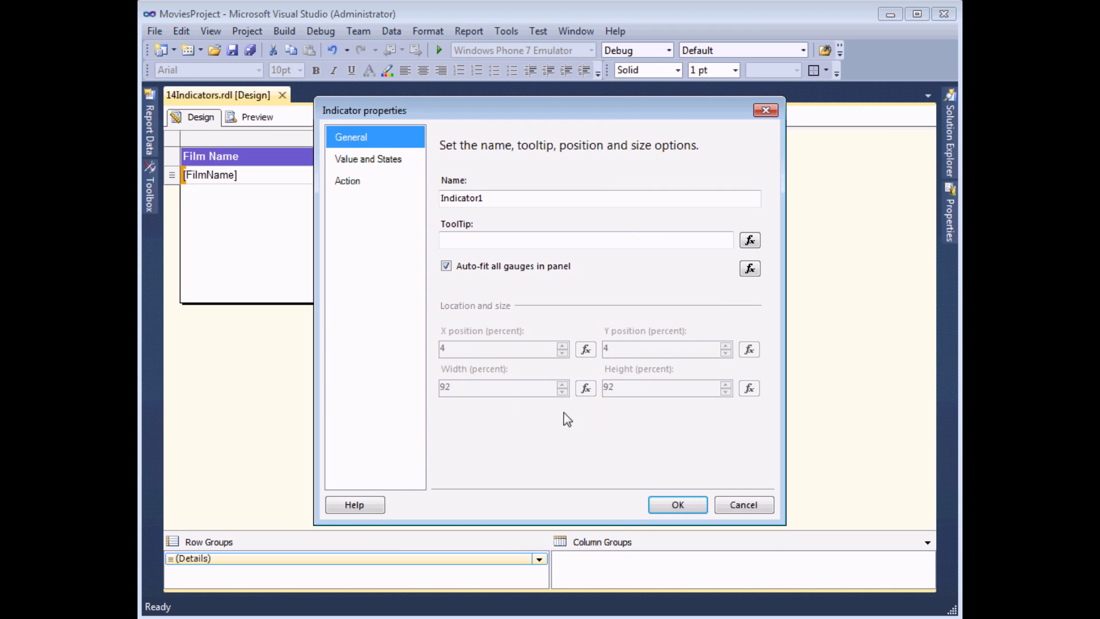
click(360, 163)
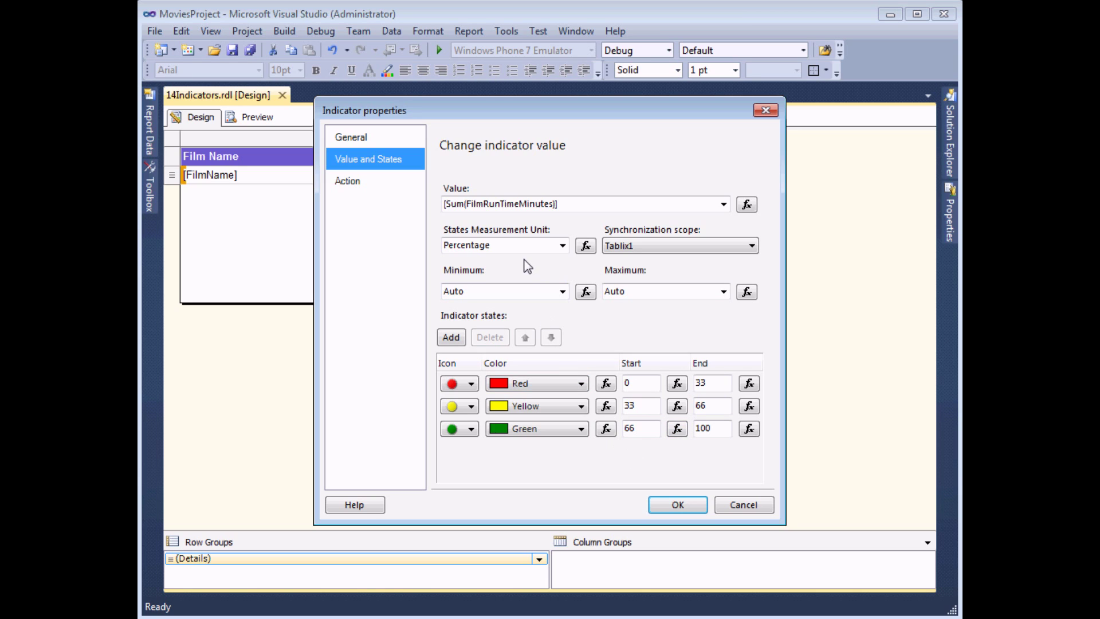
click(562, 245)
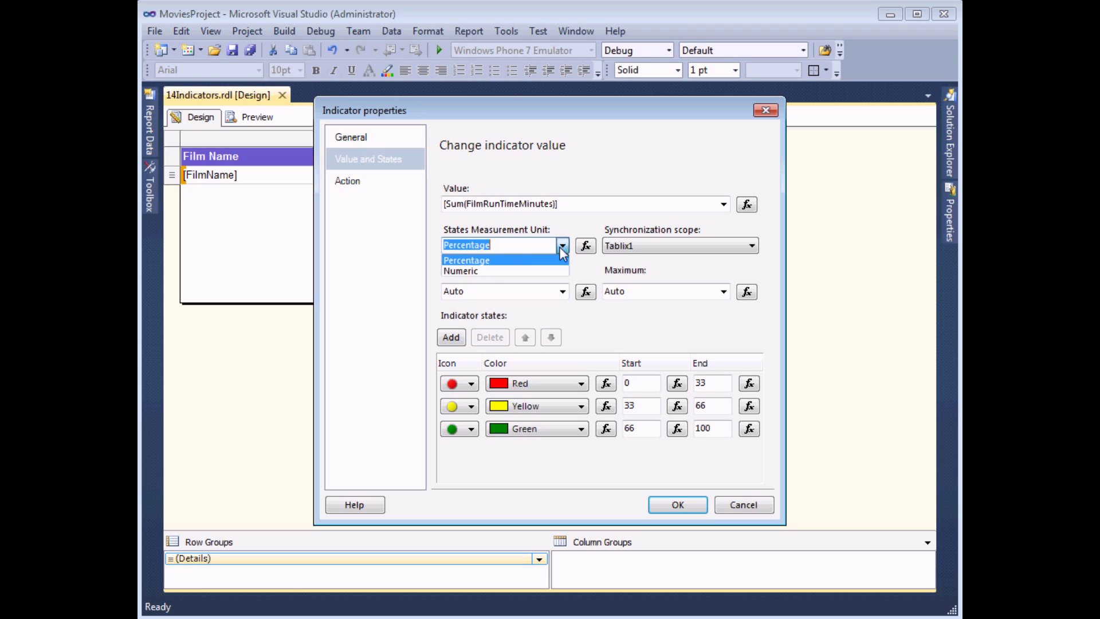
Switch the states to Numeric and set red to 0–100 and yellow to 101–150
click(472, 271)
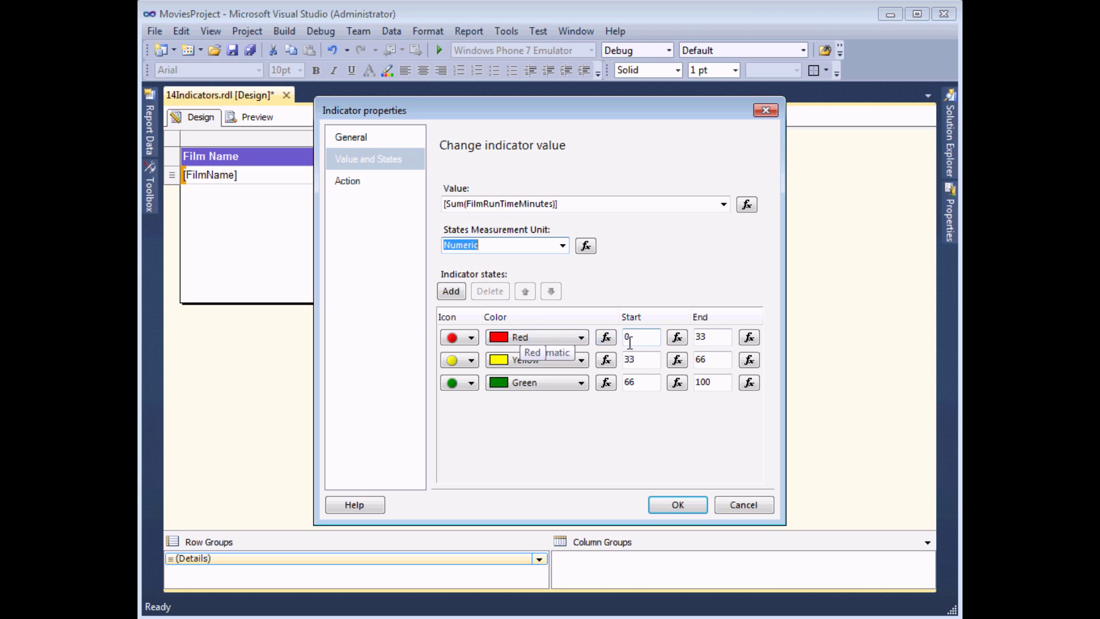
click(709, 338)
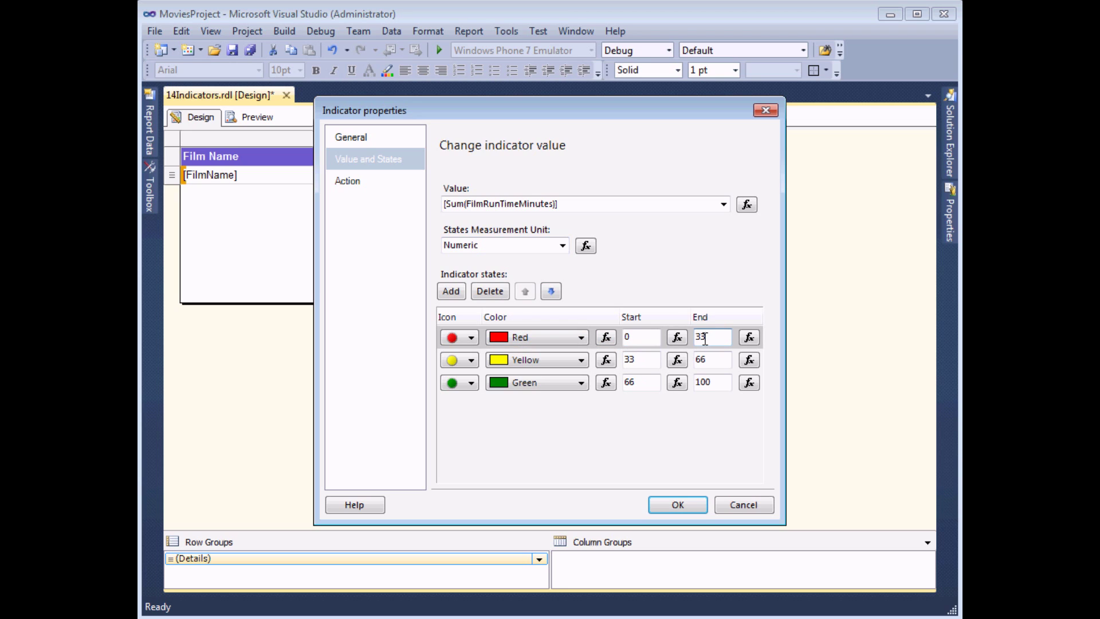
double_click(700, 338)
text(100)
double_click(626, 360)
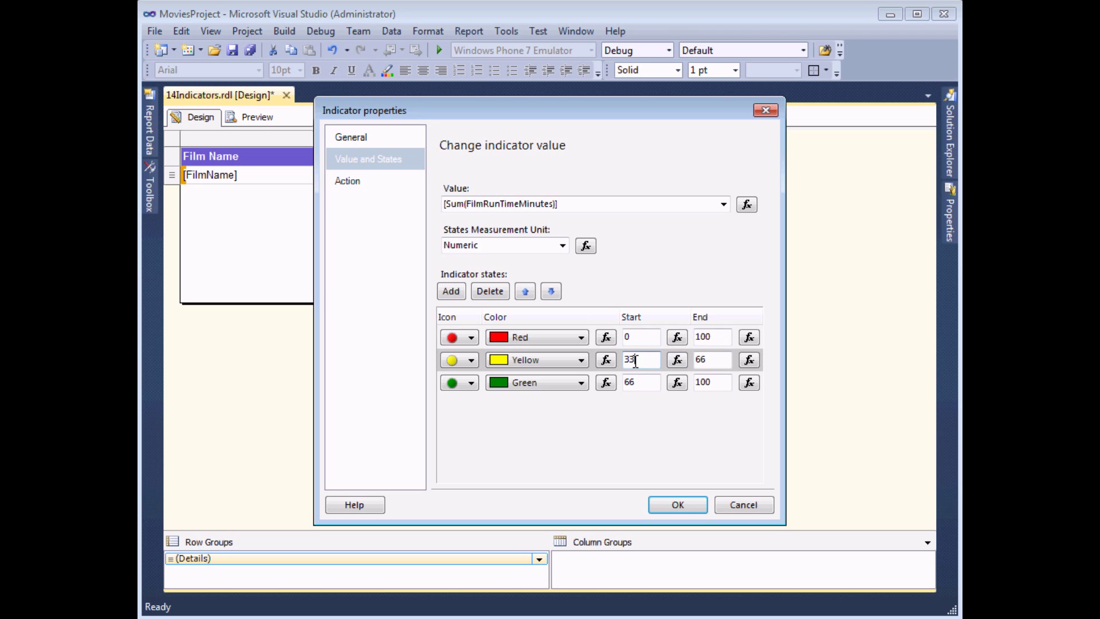
text(101)
double_click(700, 359)
text(150)
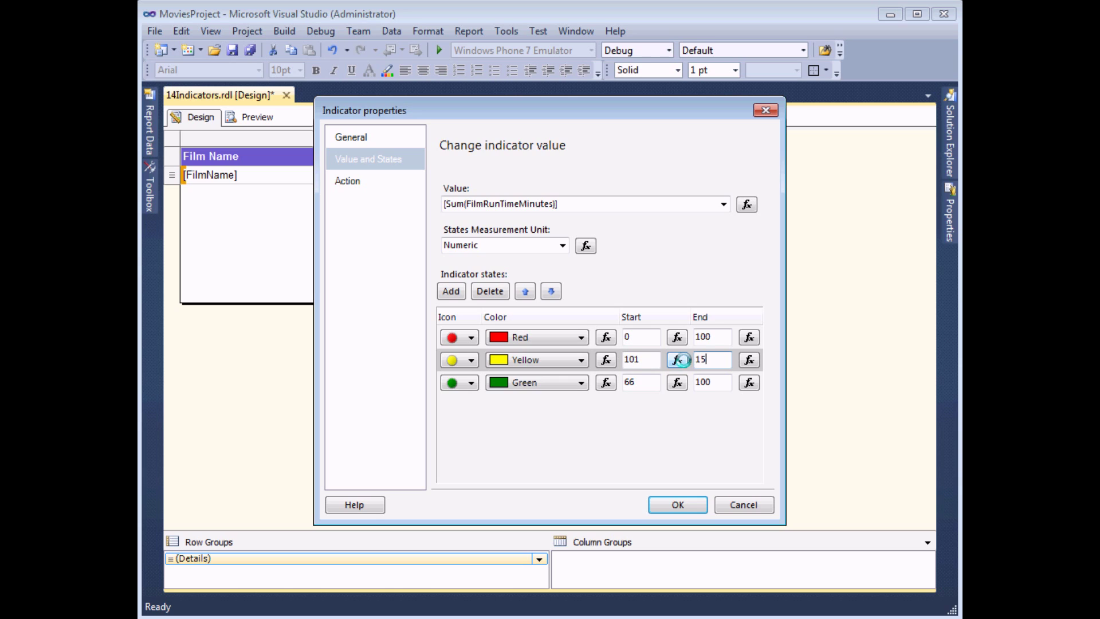
Set green to 151–1000 and apply the new indicator states
double_click(628, 382)
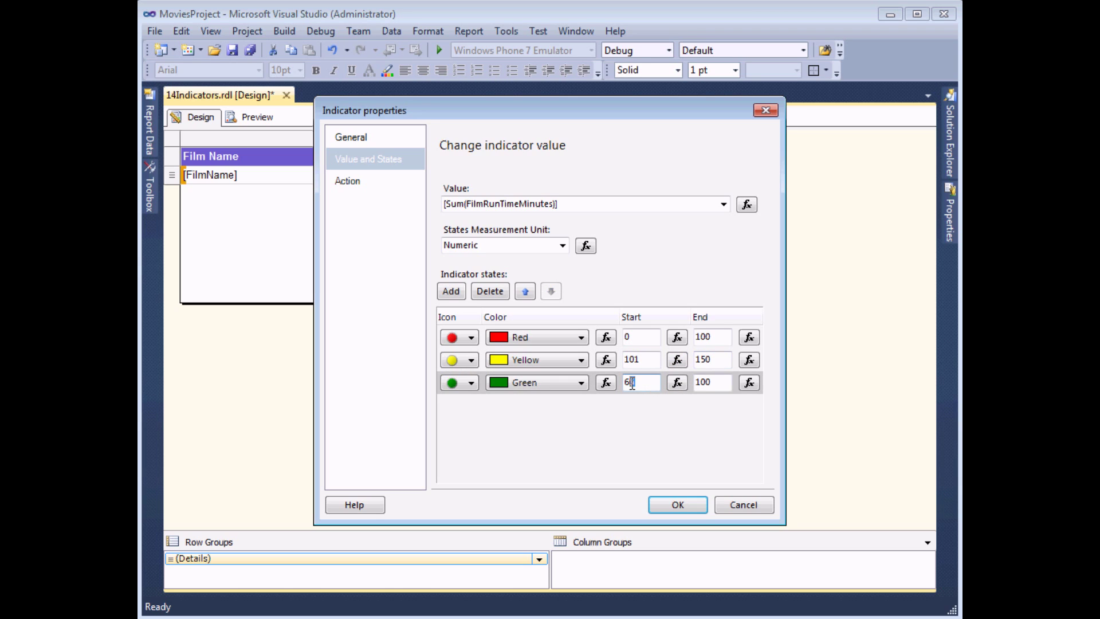
text(1)
text(151)
click(715, 382)
text(0)
click(676, 505)
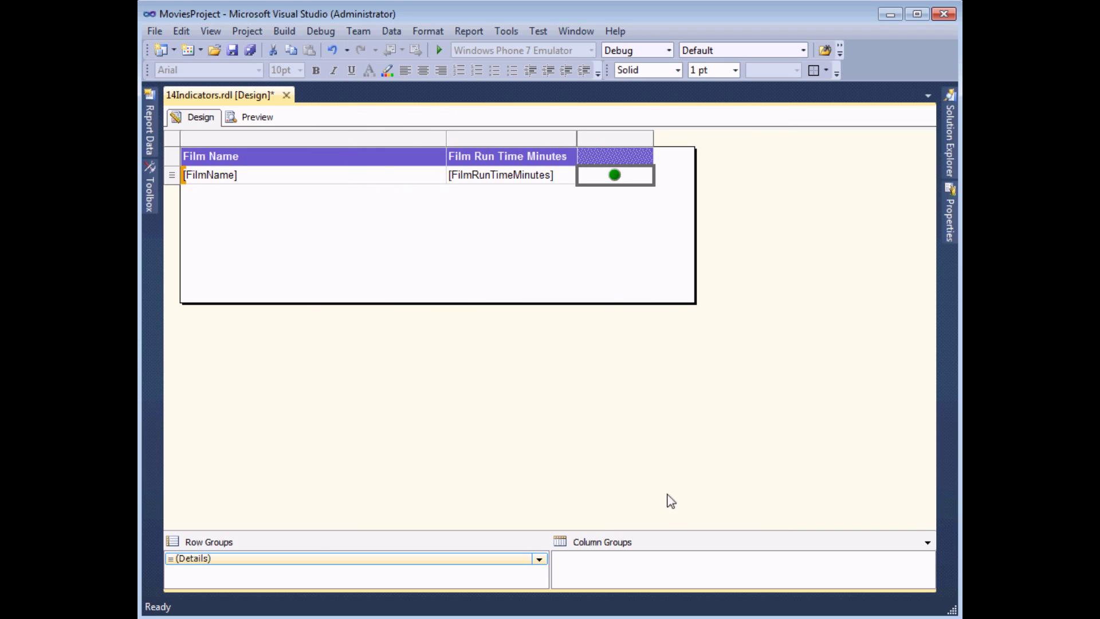
Preview the film report with the new minute ranges, then return to the design
click(255, 118)
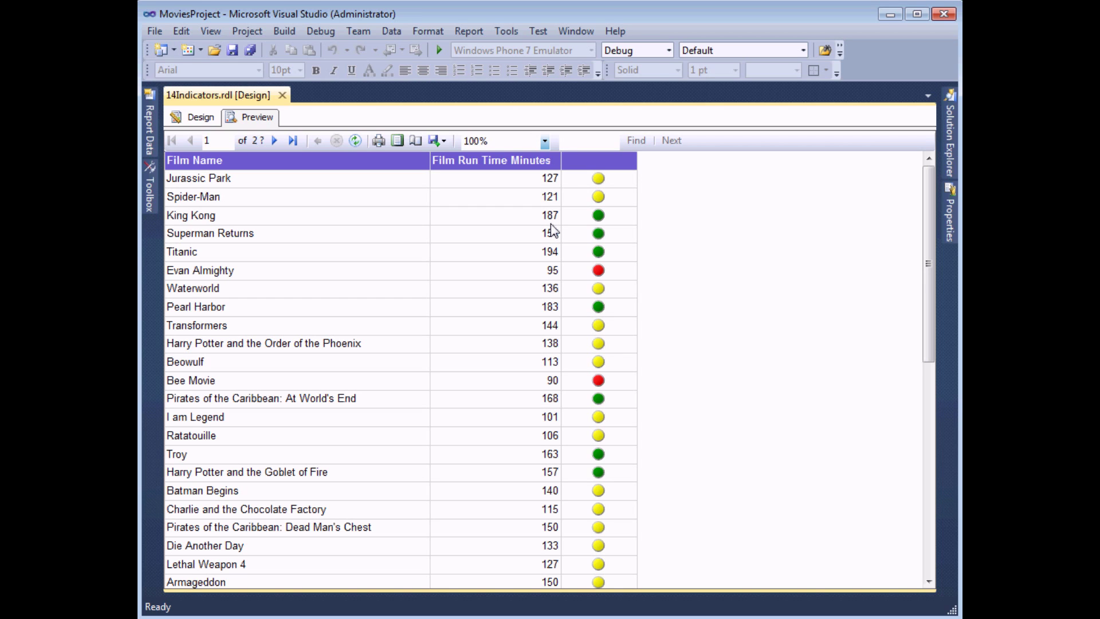
click(193, 119)
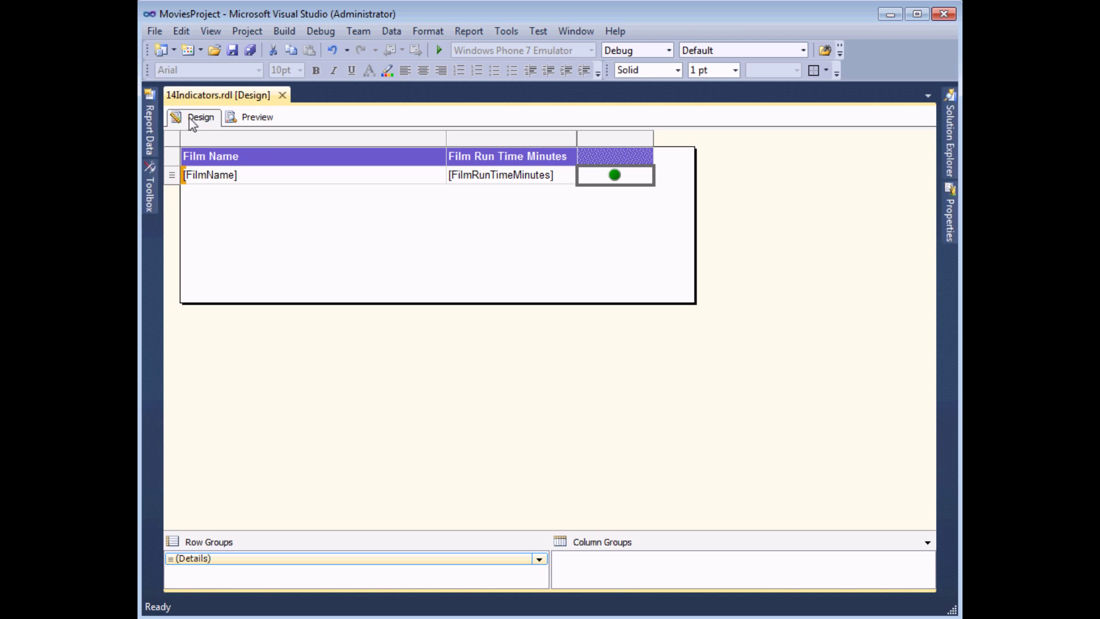
Open the expression for the green state's End value (1000) in Indicator Properties
right_click(612, 179)
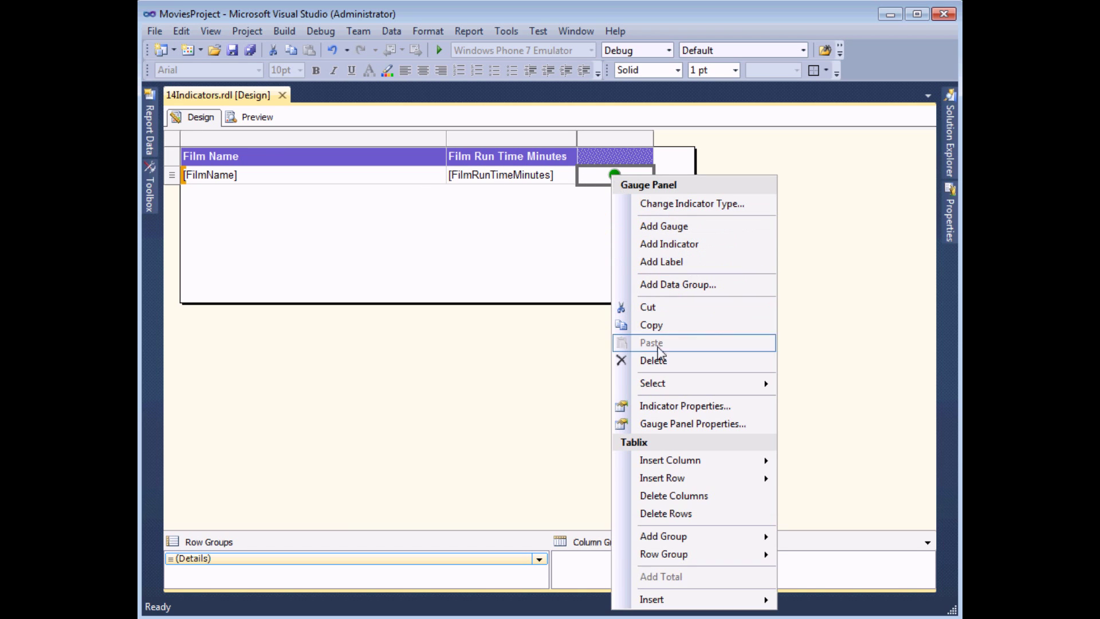
click(653, 407)
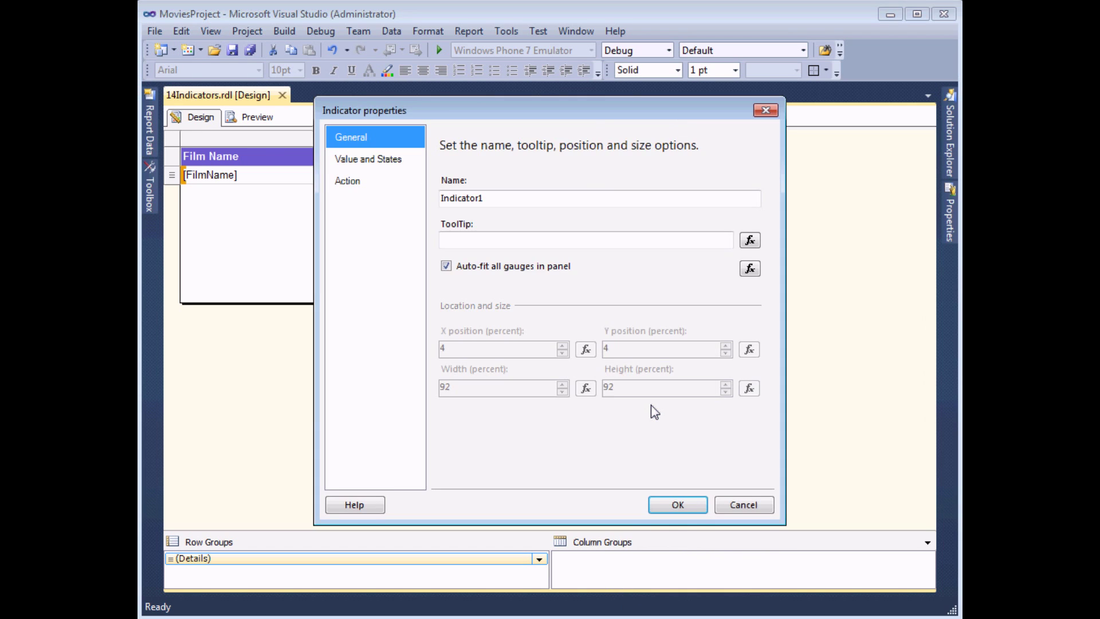
click(378, 164)
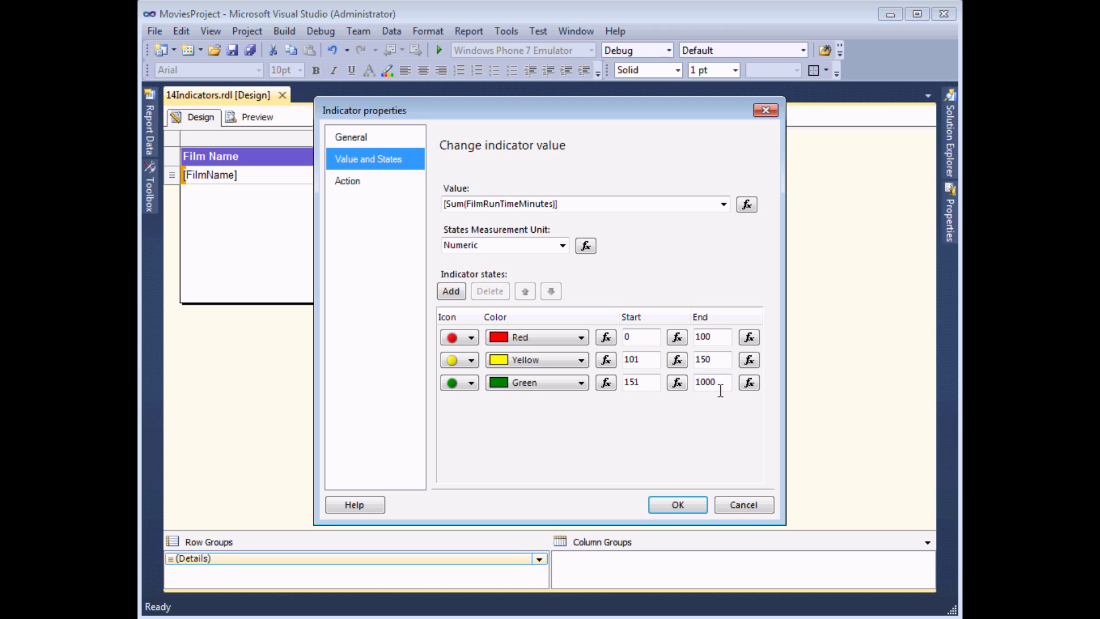
click(750, 383)
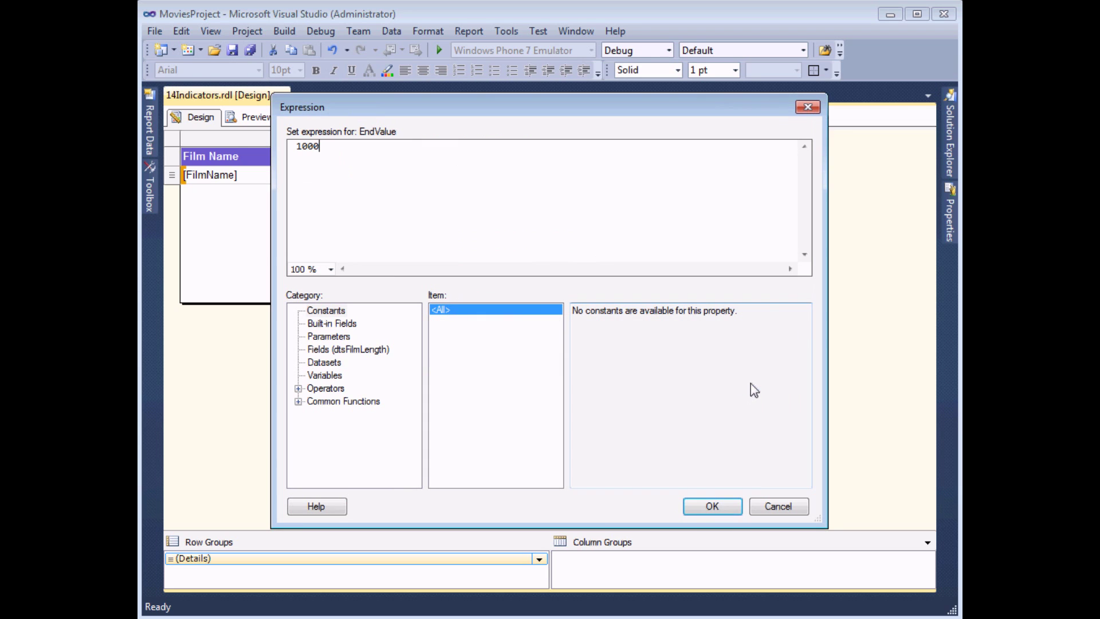
Replace the fixed 1000 with =Max(Fields!FilmRunTimeMinutes.Value) as the green end value
drag(338, 147, 270, 144)
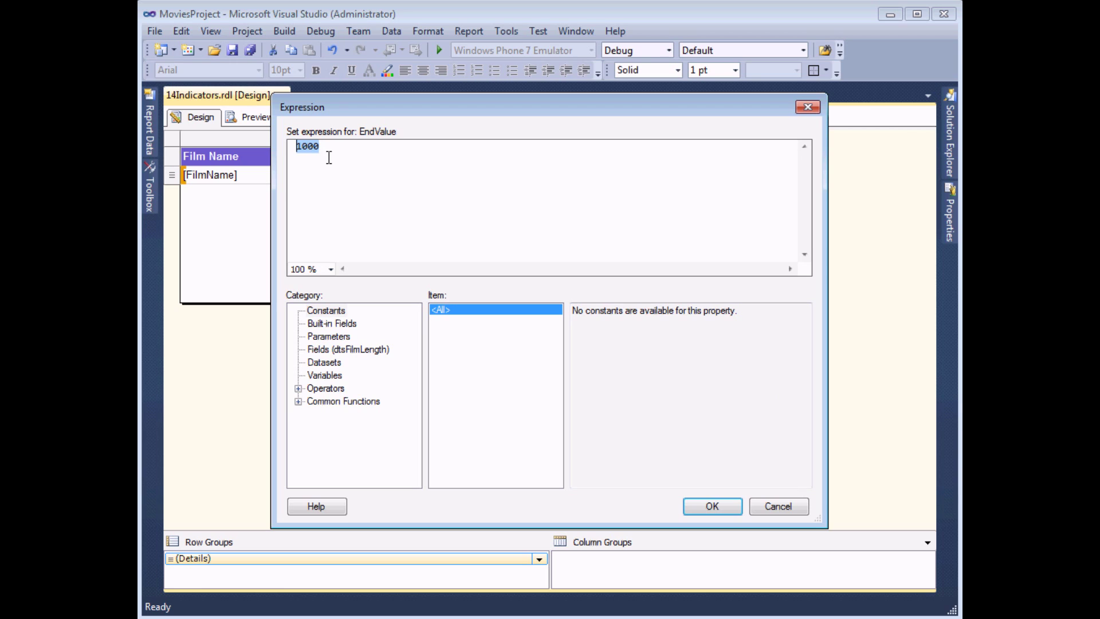
key(Delete)
click(298, 401)
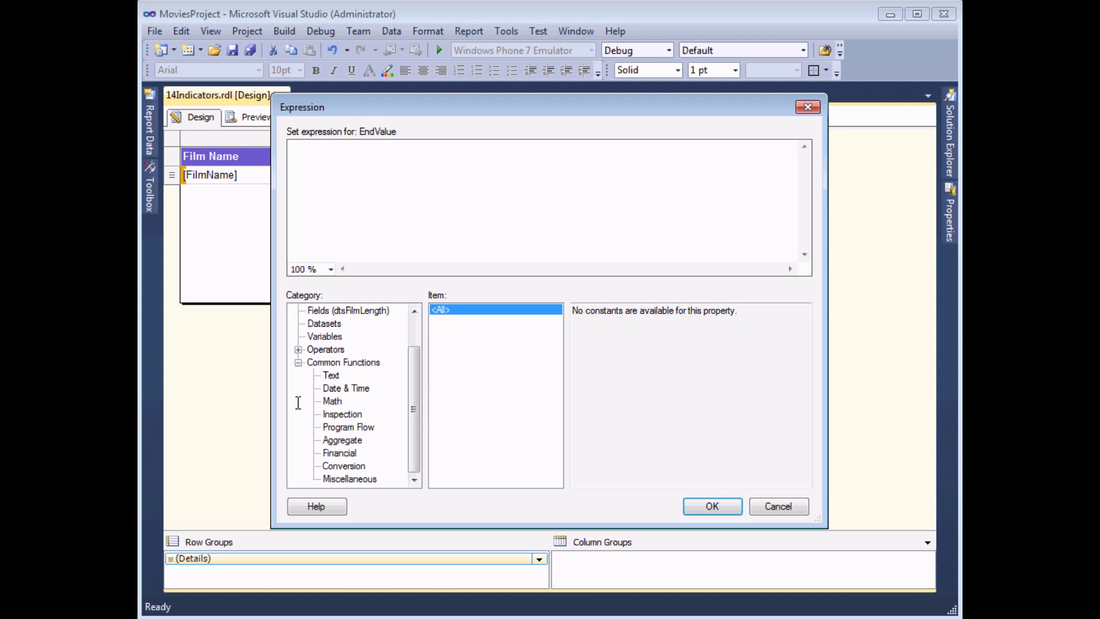
click(344, 440)
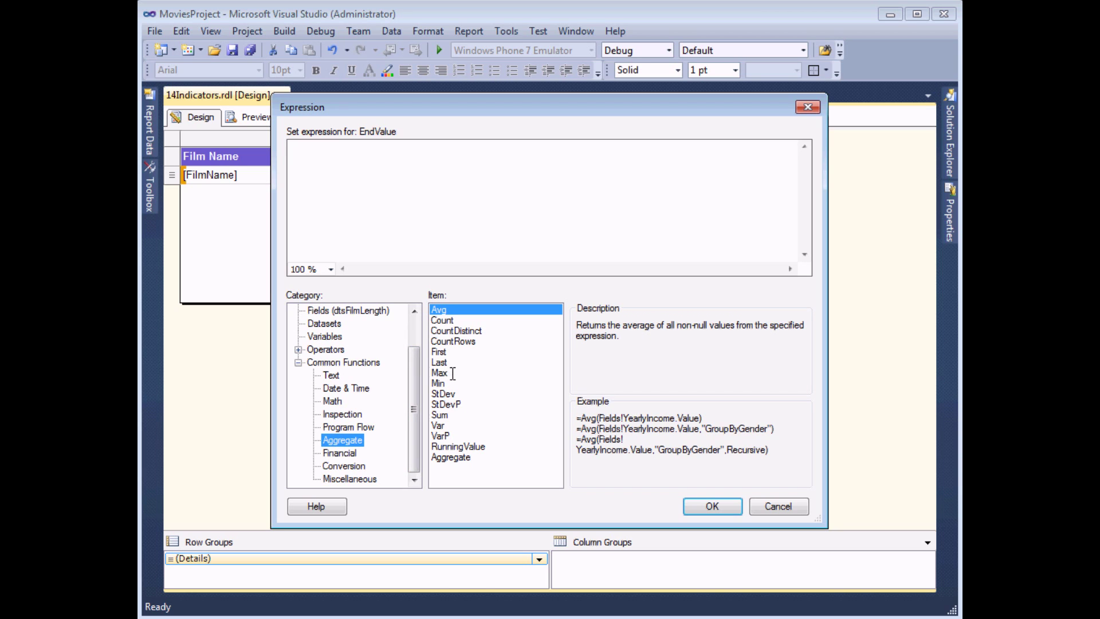
click(445, 375)
double_click(445, 375)
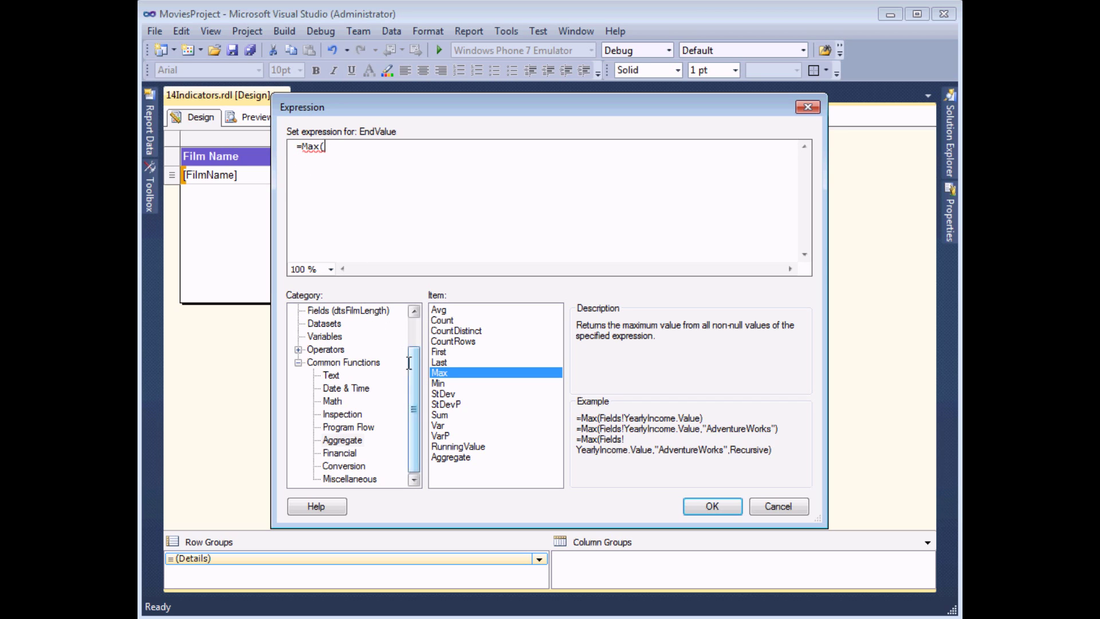
drag(415, 355, 417, 328)
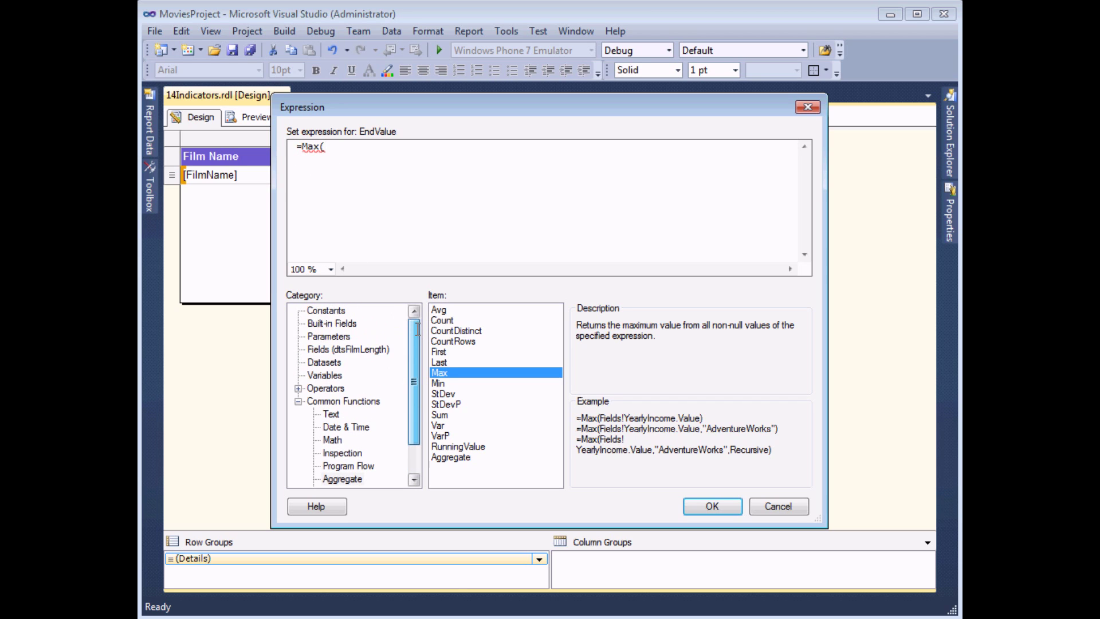
click(350, 351)
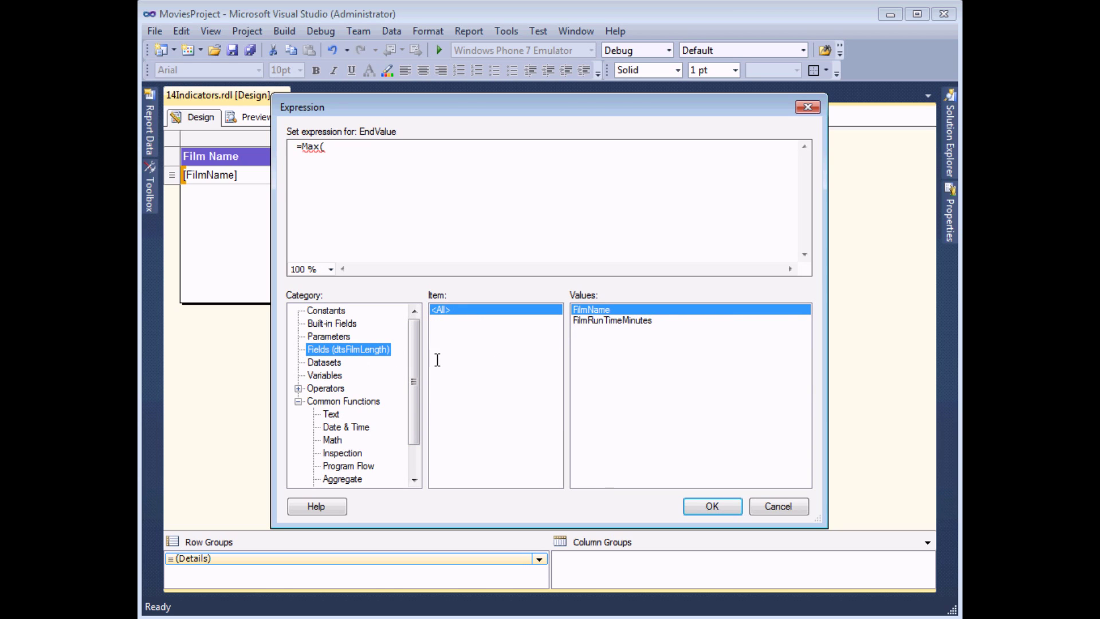
double_click(593, 321)
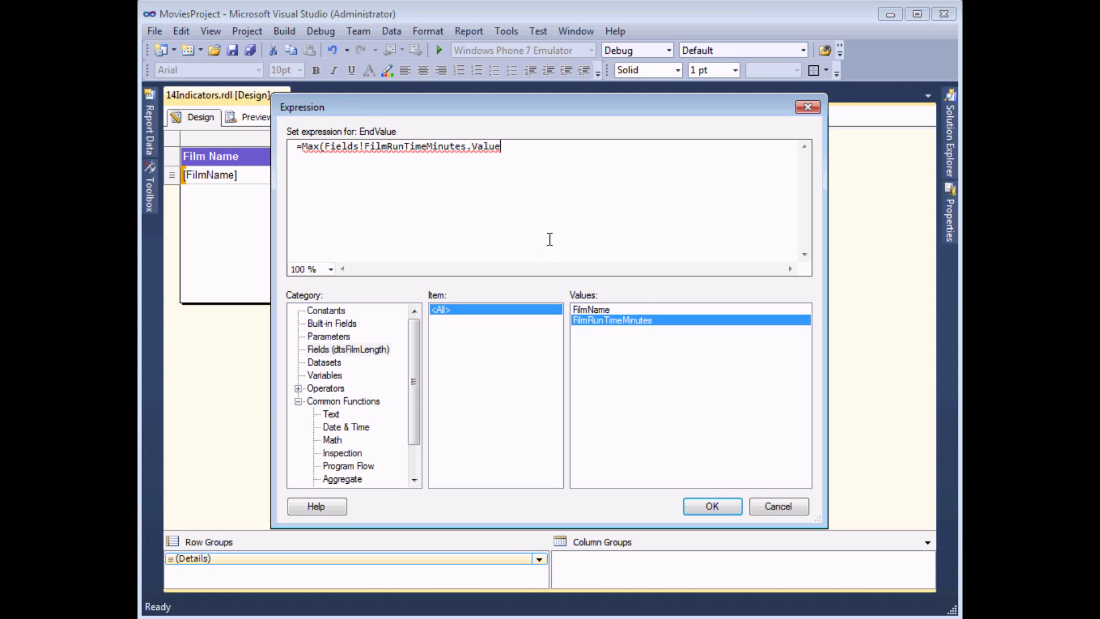
text())
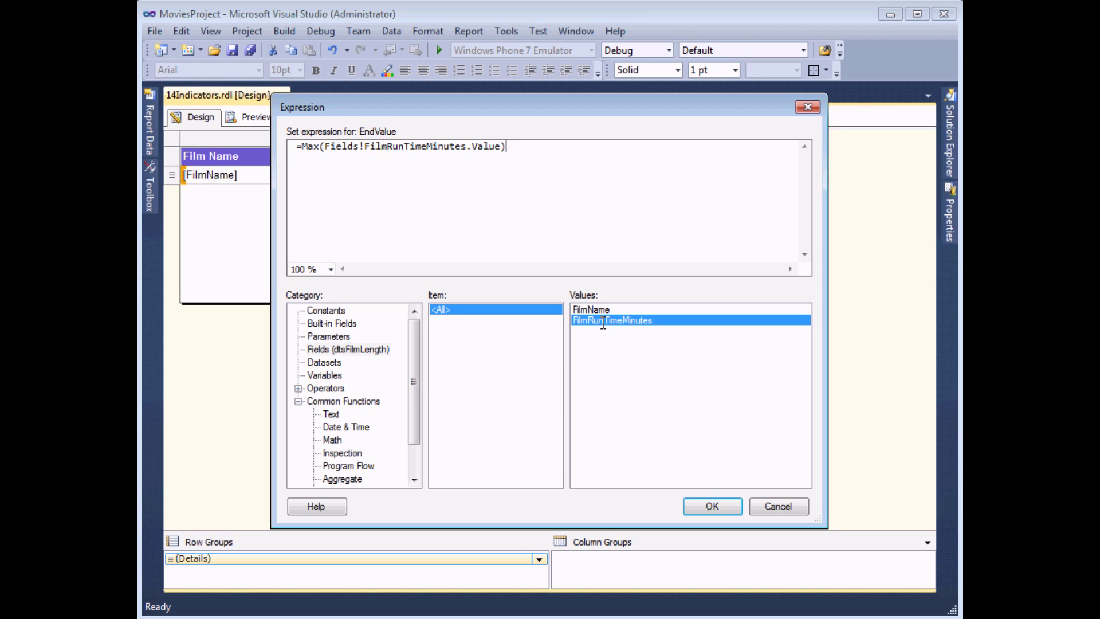
Apply the Max expression and indicator settings, then preview the film report
click(708, 506)
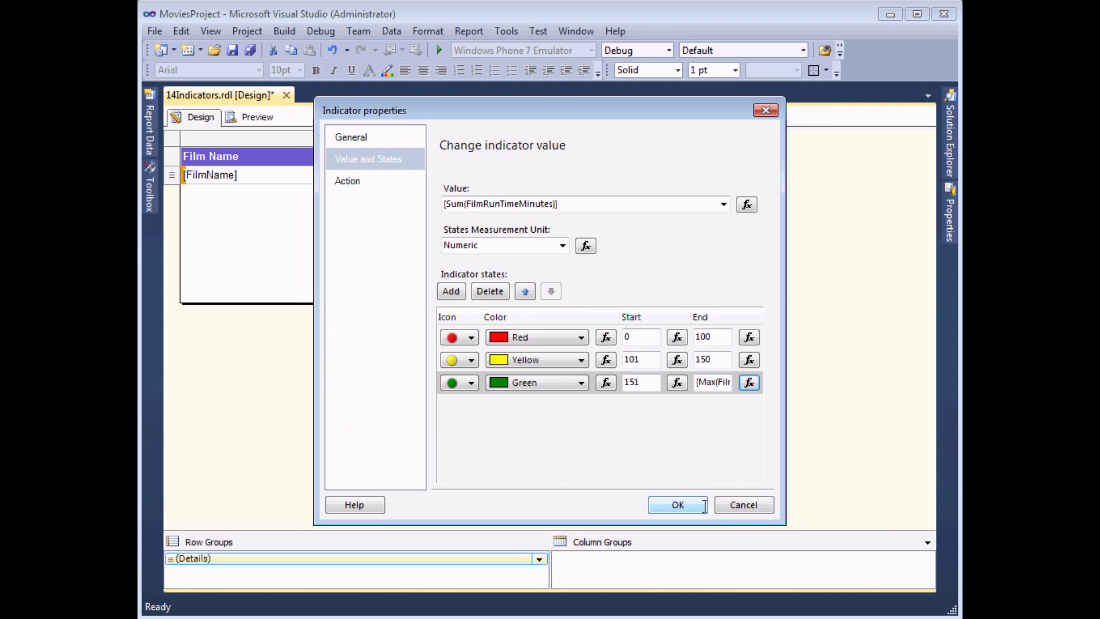
click(679, 504)
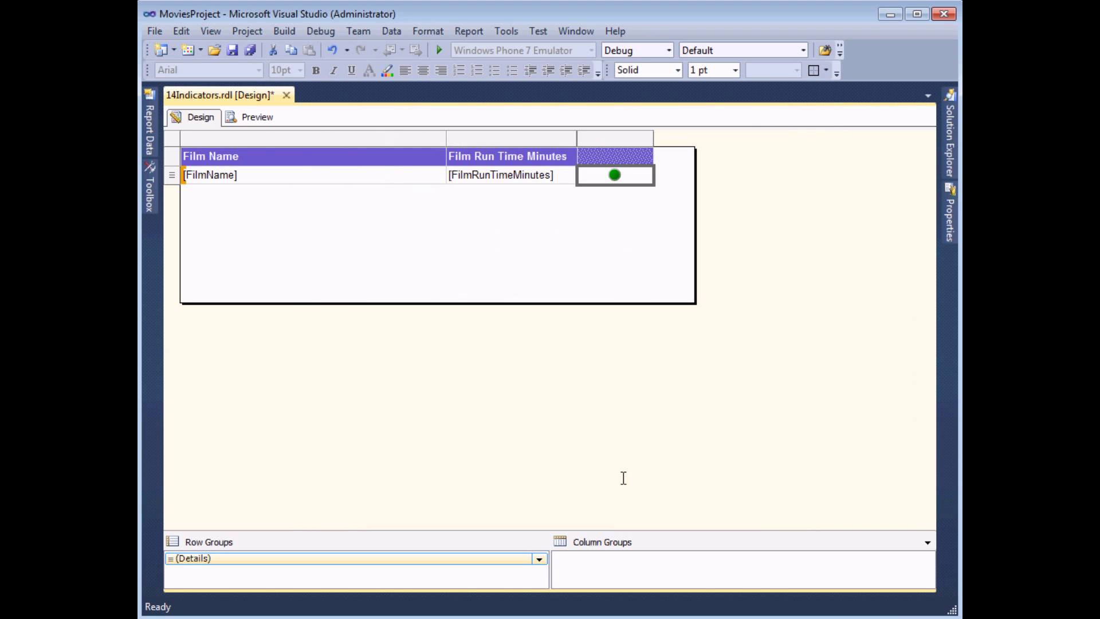
click(249, 114)
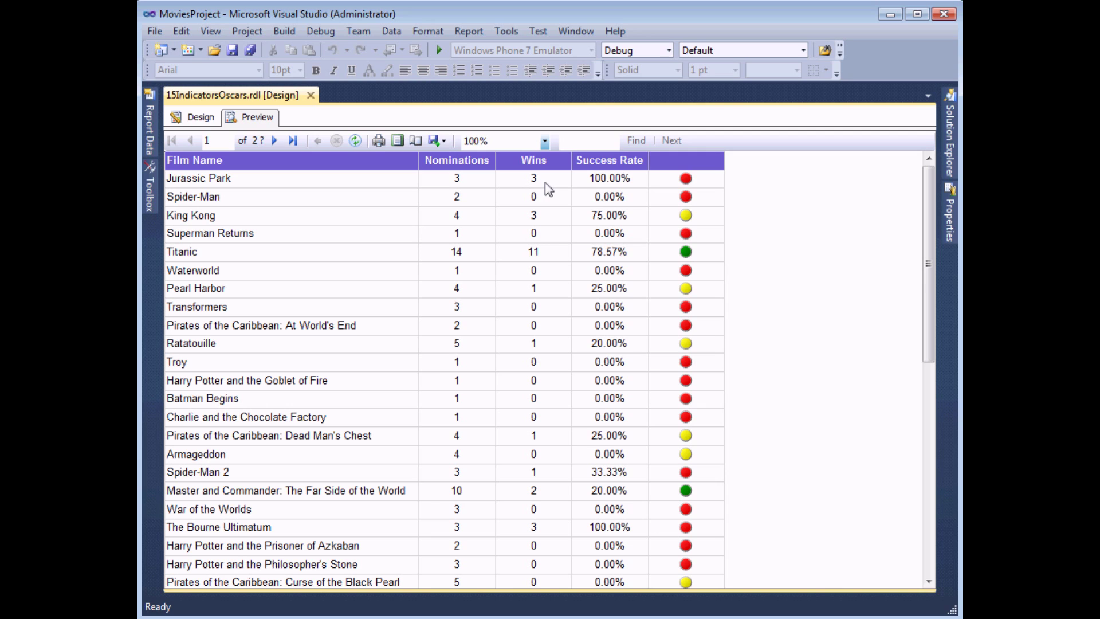
Add a second 3 Flags indicator to the Oscars table's indicator cell and show its data values
click(201, 118)
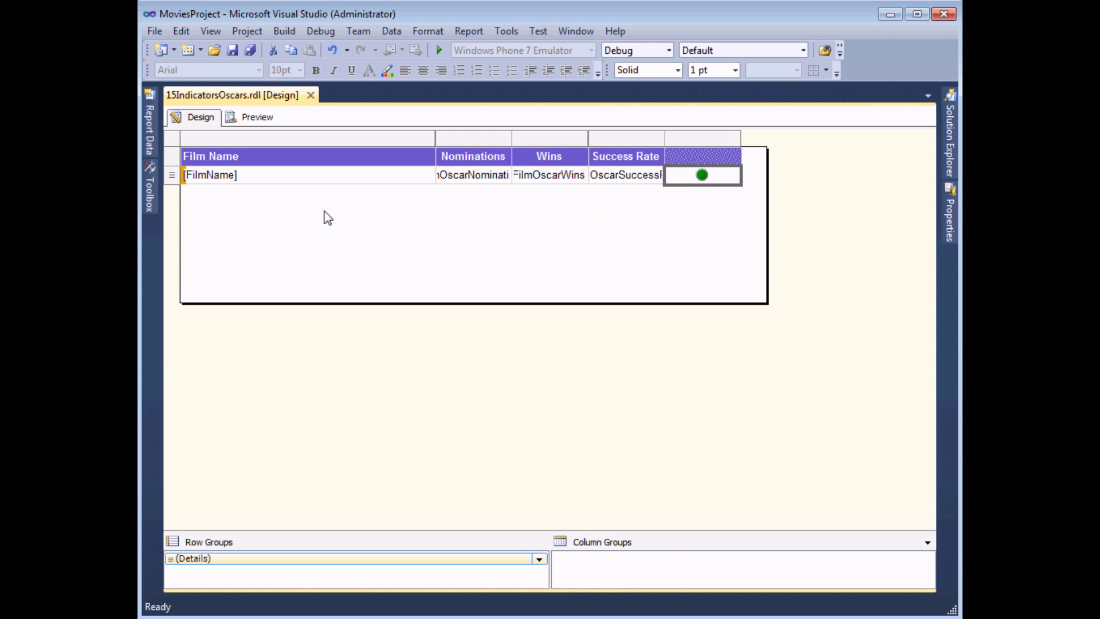
click(150, 198)
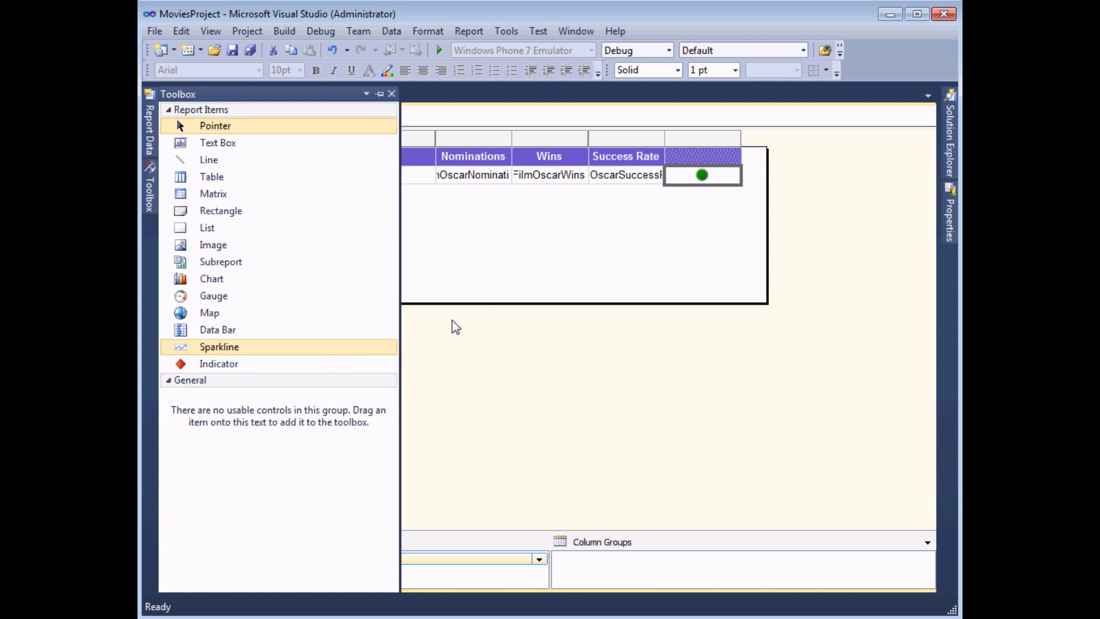
right_click(681, 181)
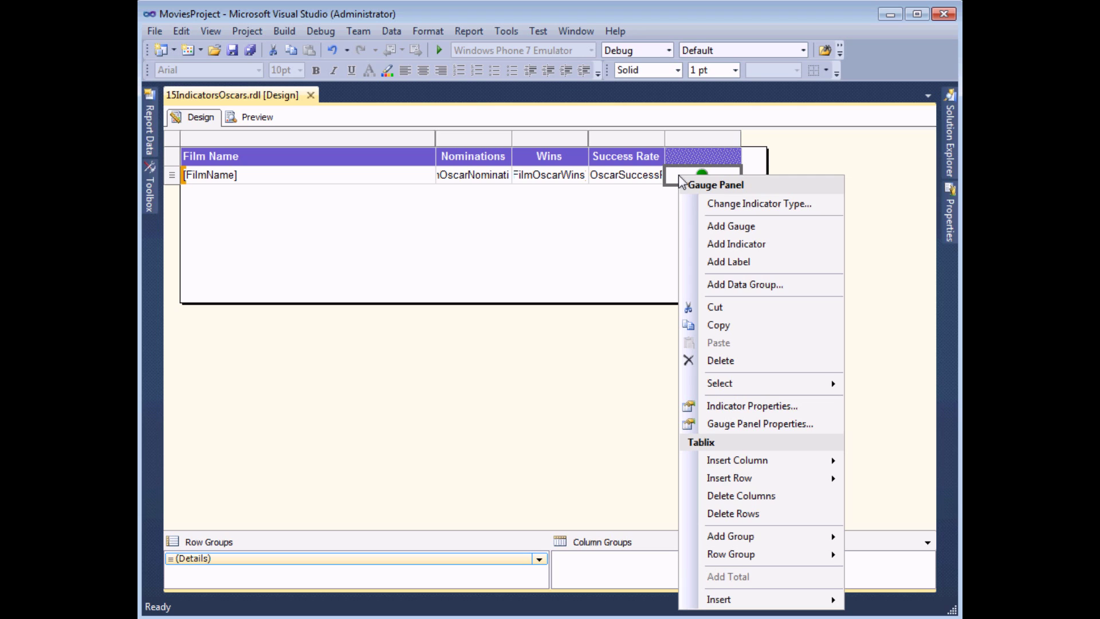
click(693, 245)
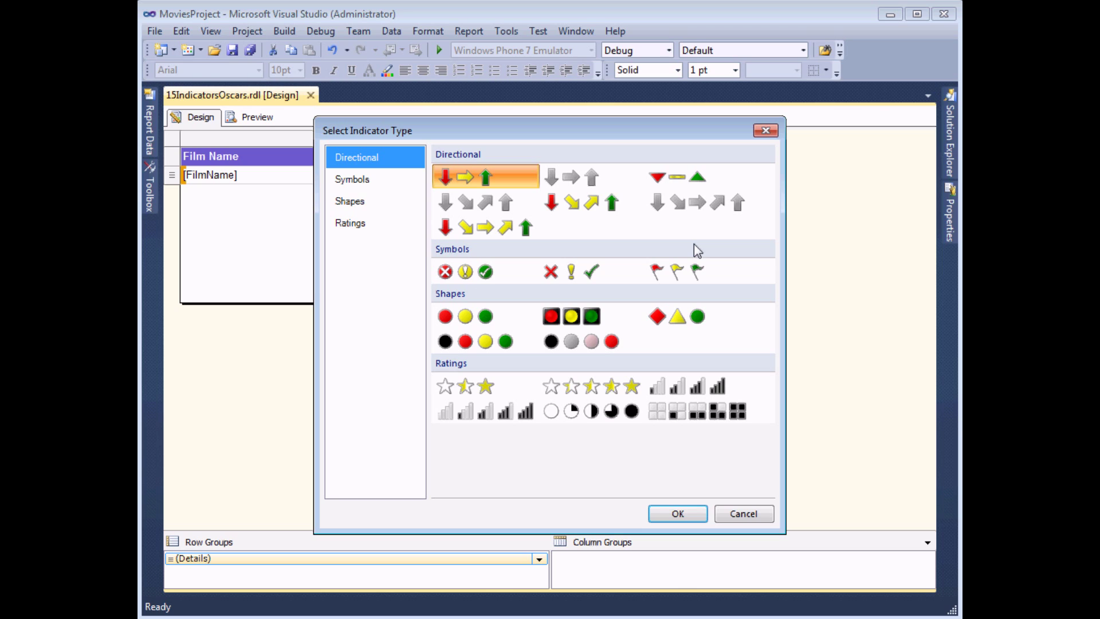
click(680, 273)
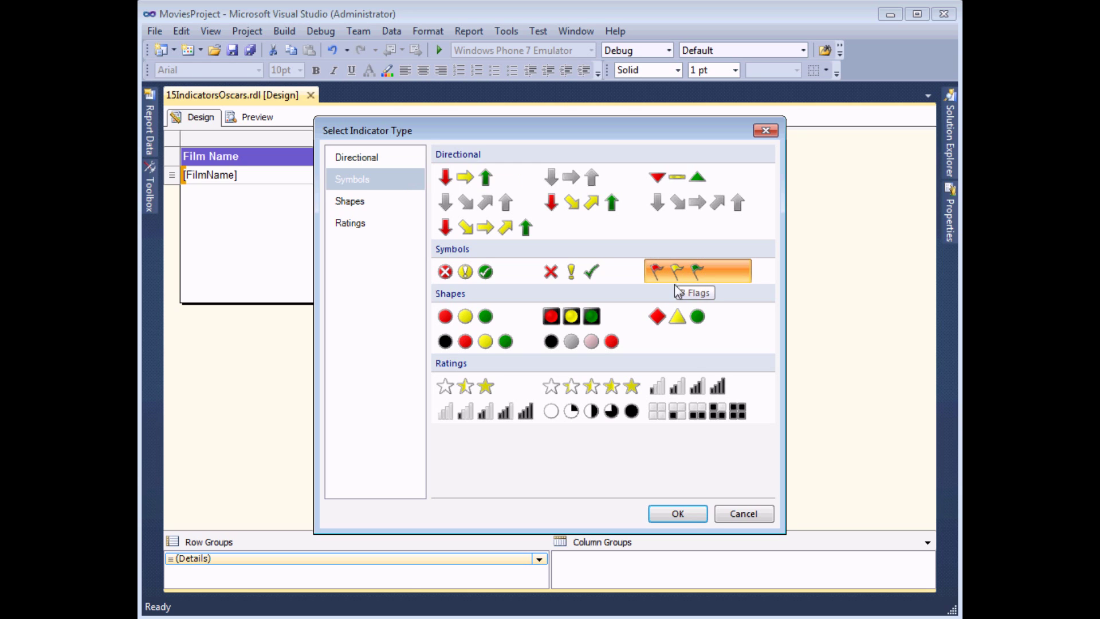
click(678, 514)
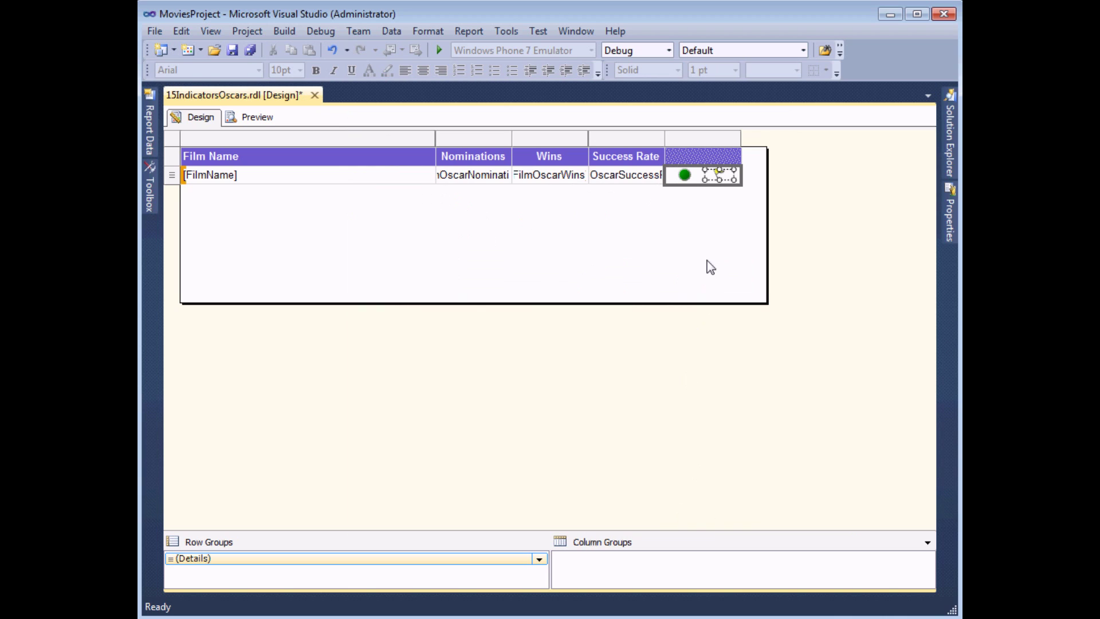
click(720, 179)
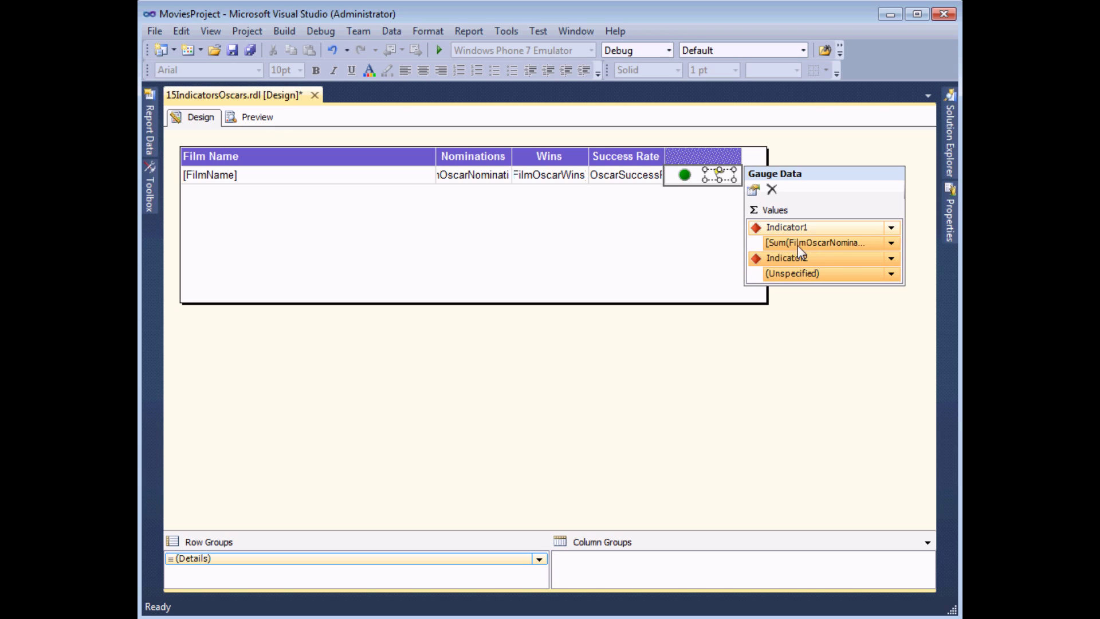
Set Indicator2's value to Sum(FilmOscarWins), leaving Indicator1 on FilmOscarNominations
click(891, 274)
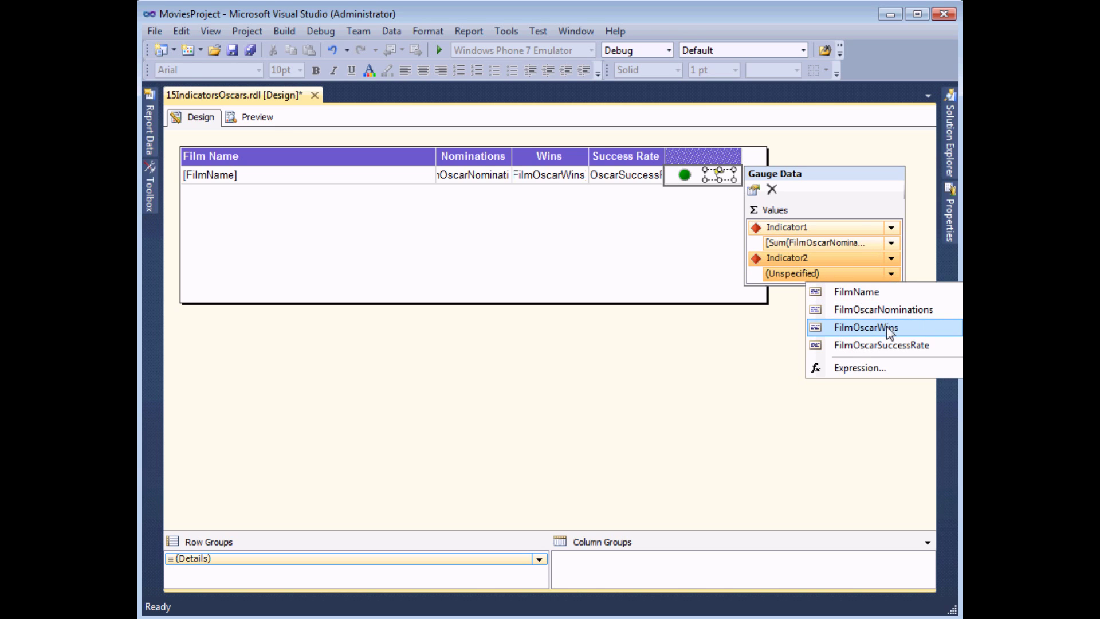
click(866, 327)
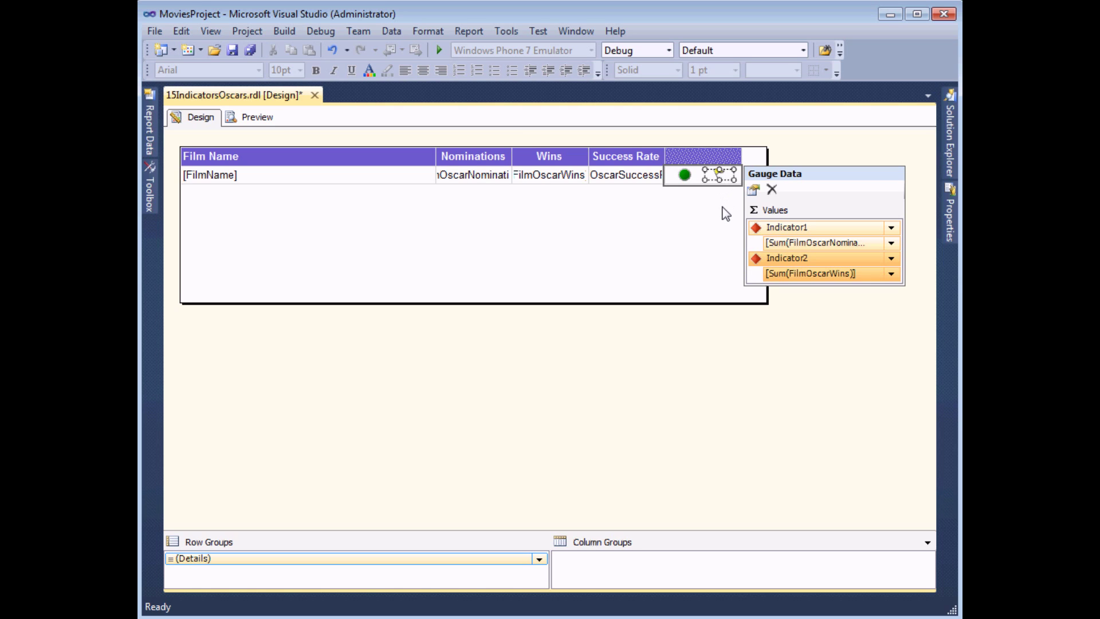
Switch the flag indicator's states measurement unit to Numeric
right_click(717, 174)
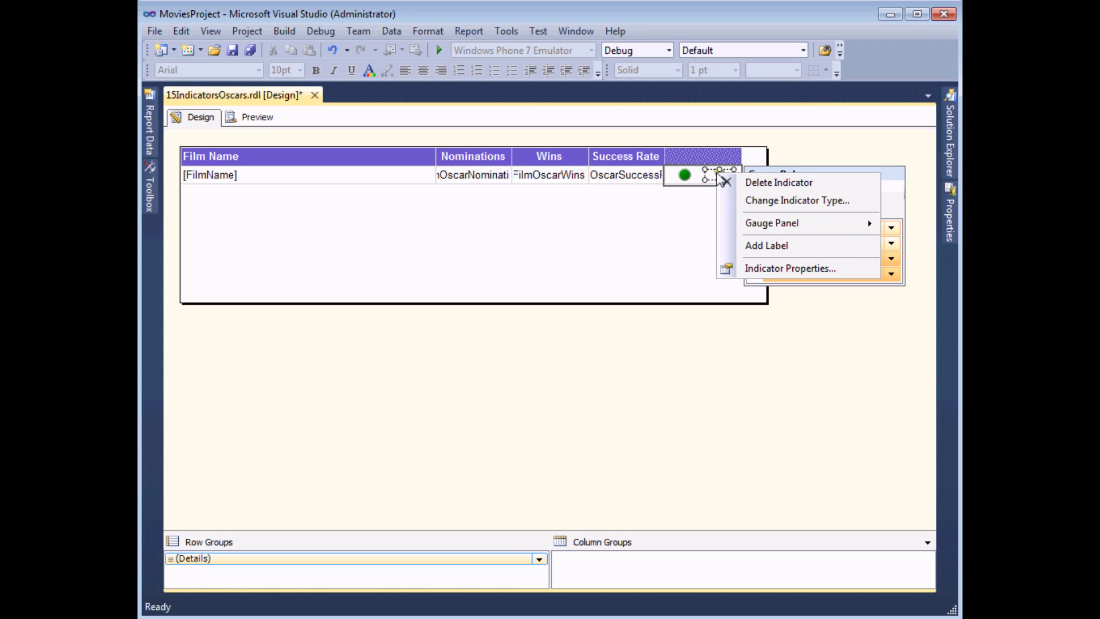
click(725, 270)
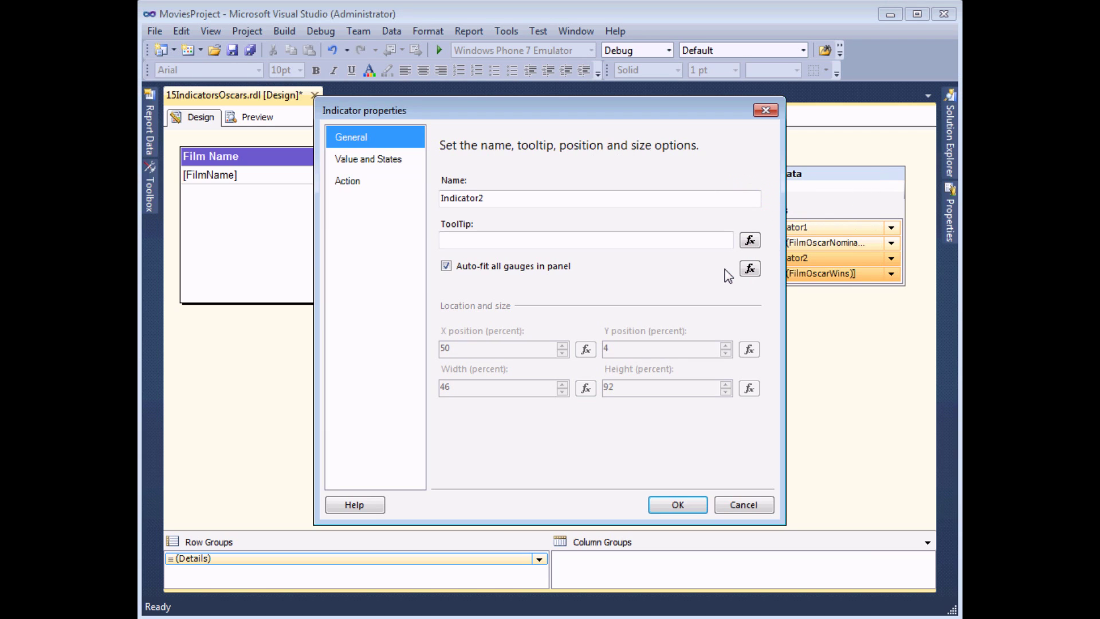
click(367, 162)
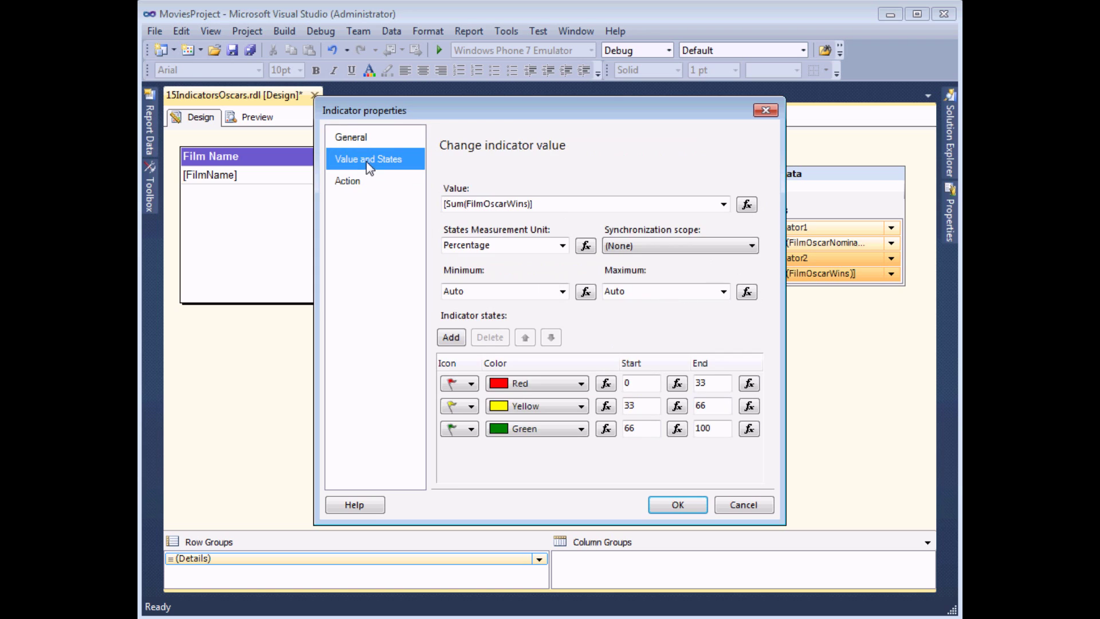
click(563, 245)
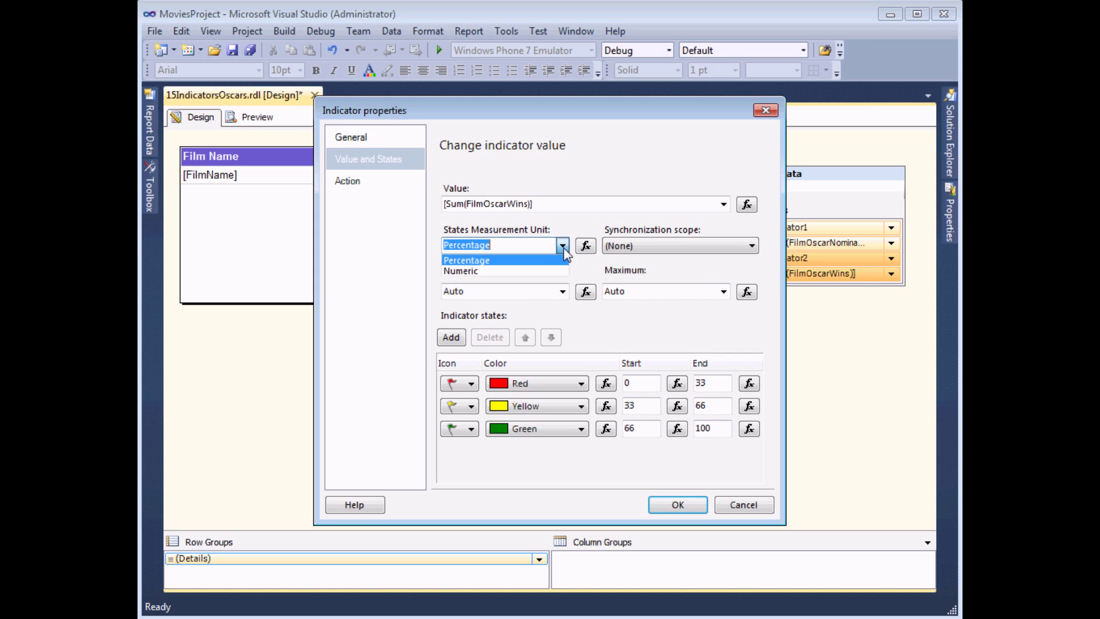
click(494, 272)
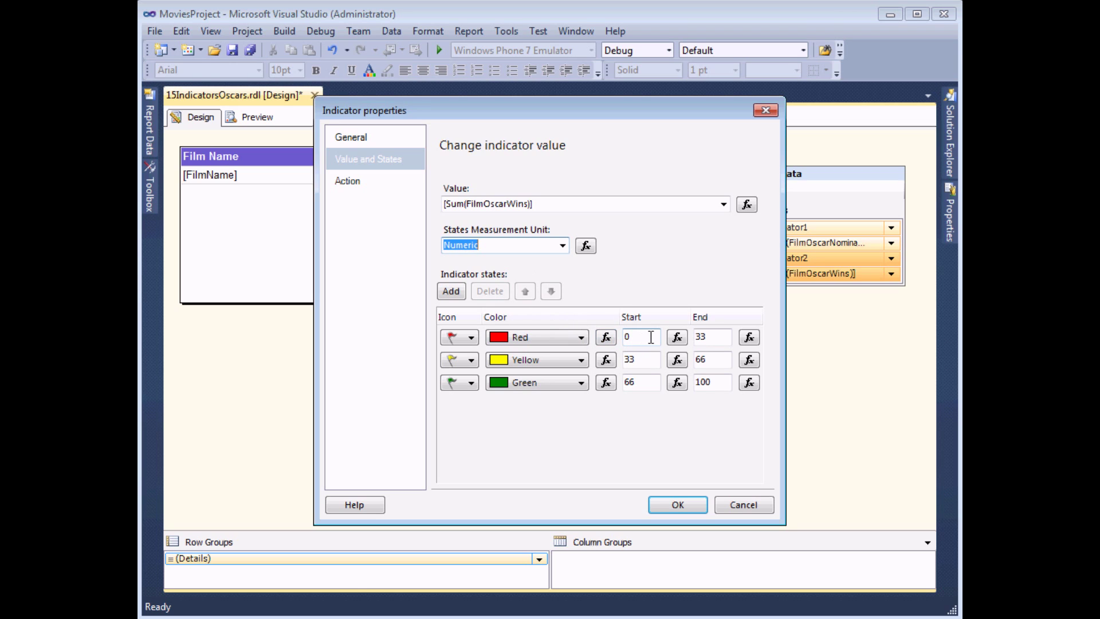
Set the flag state ranges to red 0–3, yellow 4–6 and green 7–20
click(697, 338)
text(3)
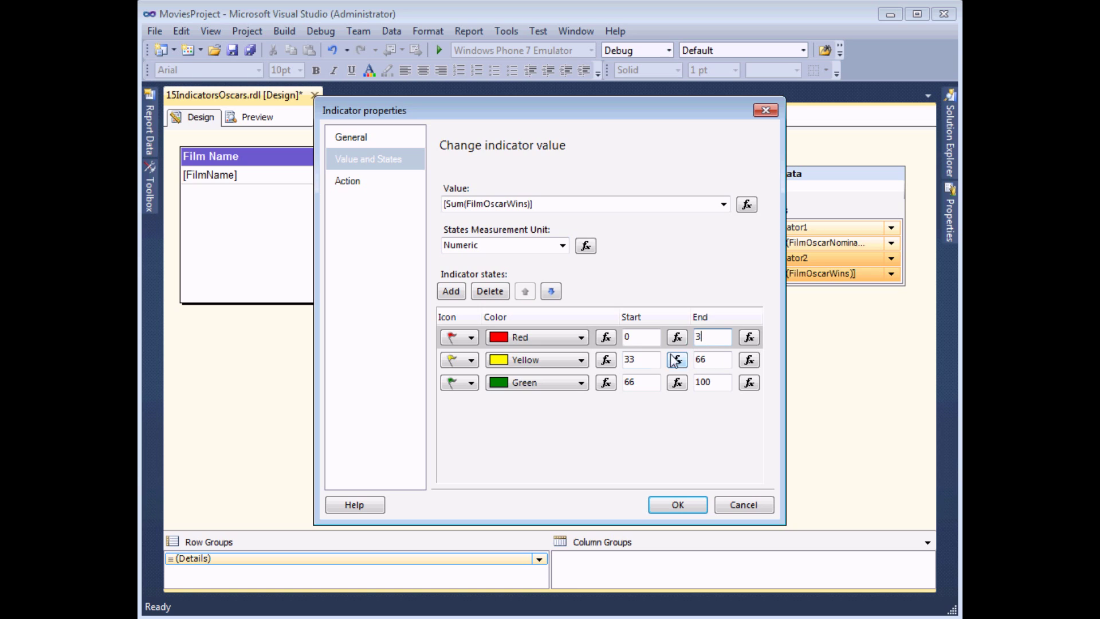
click(641, 359)
text(4)
key(Tab)
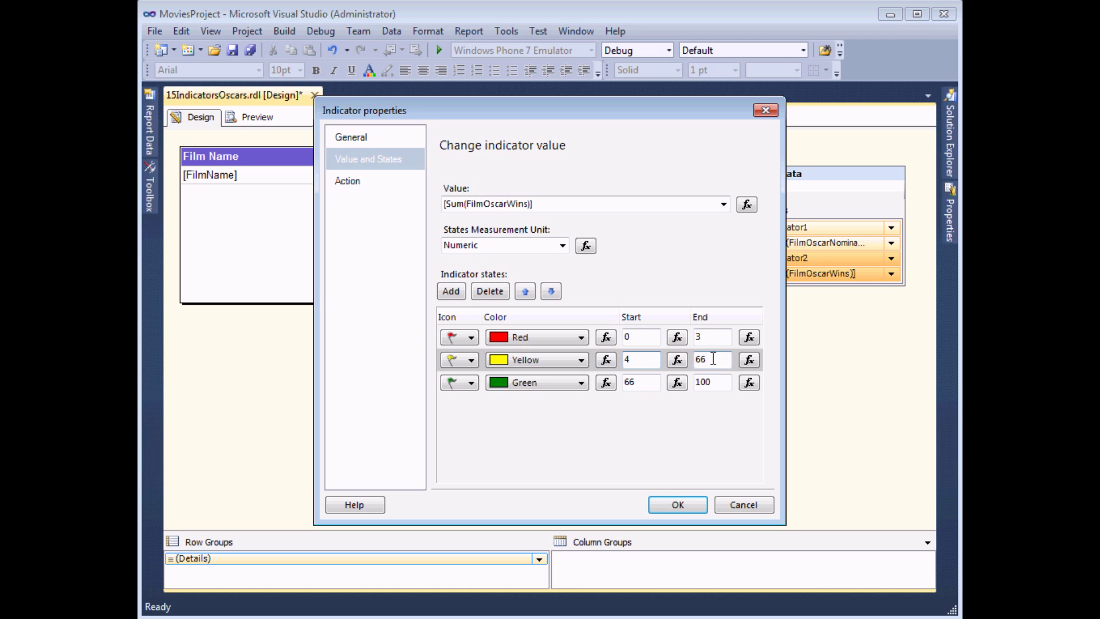
text(6)
click(640, 382)
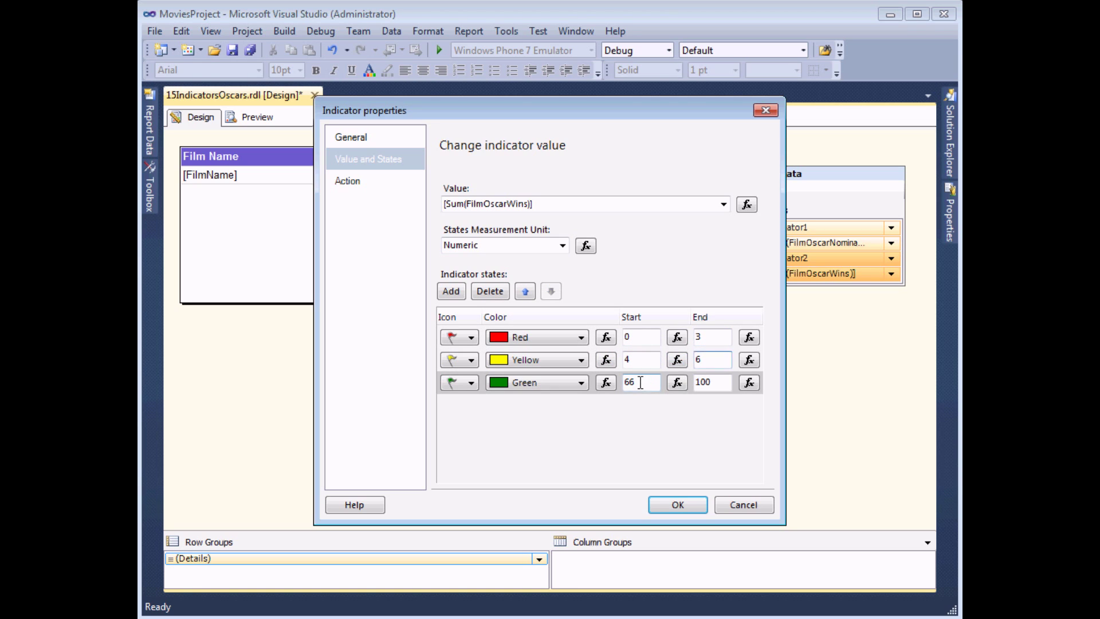
text(7)
key(Tab)
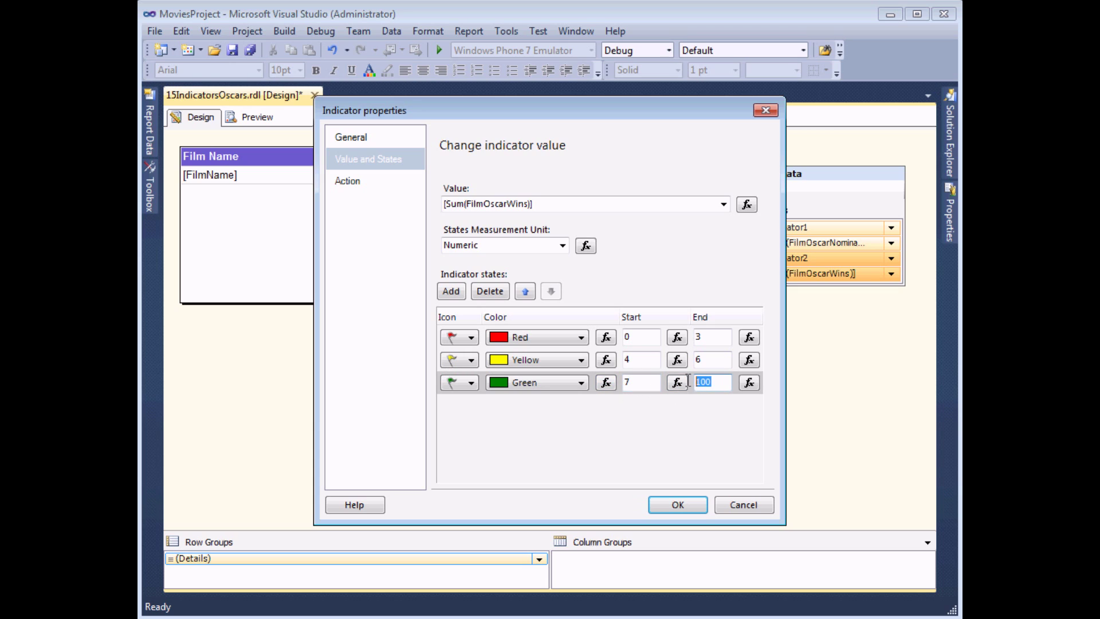
text(20)
Apply the flag states and preview 15IndicatorsOscars.rdl with both indicators
click(672, 507)
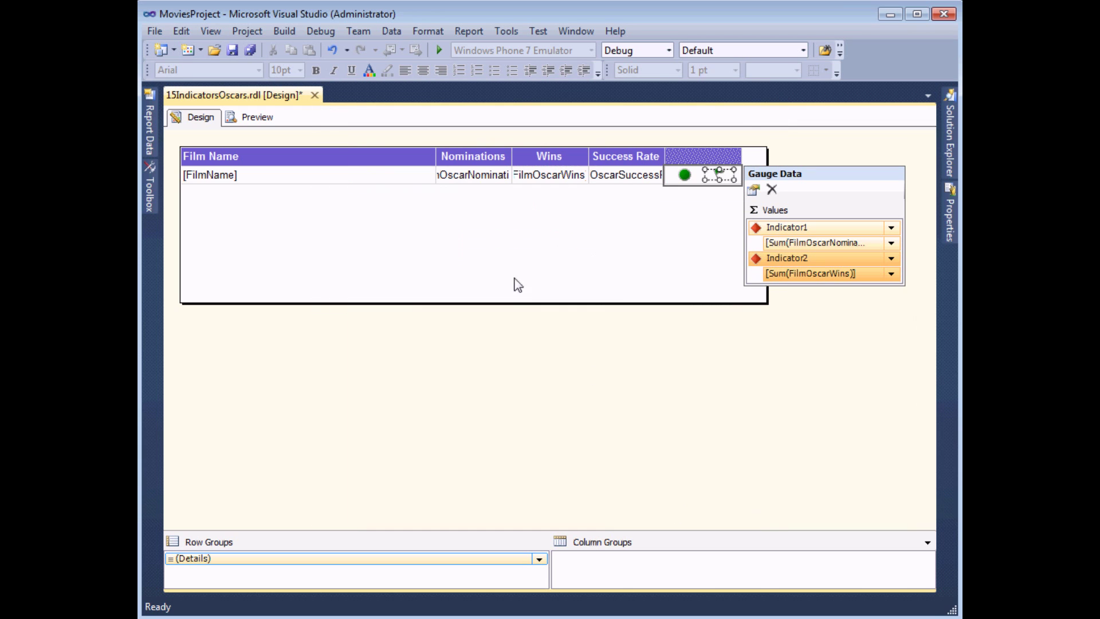
click(258, 117)
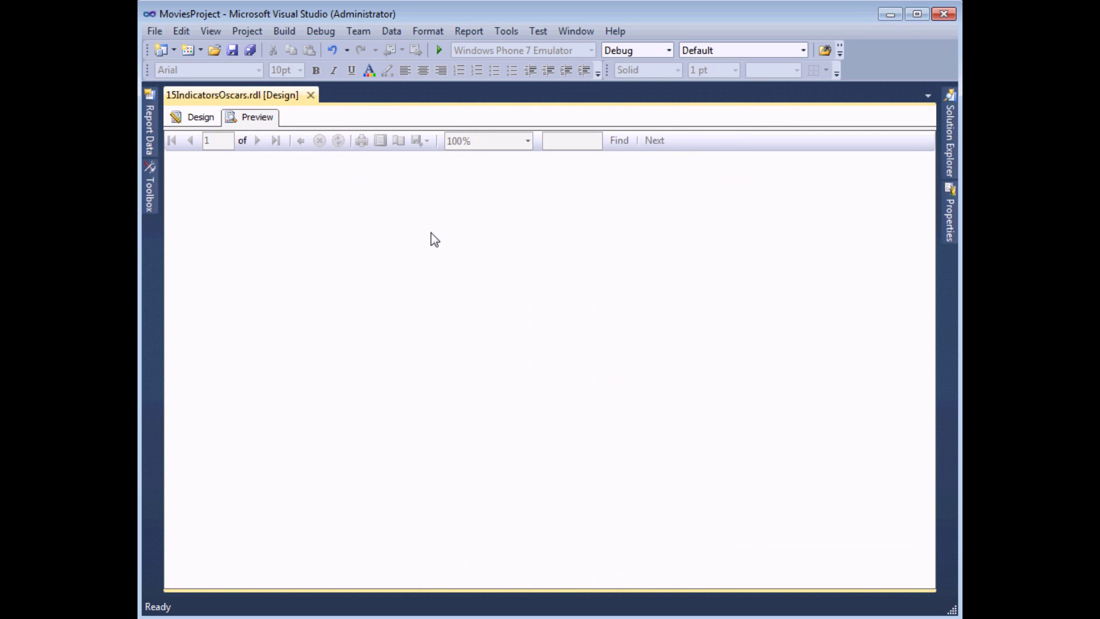